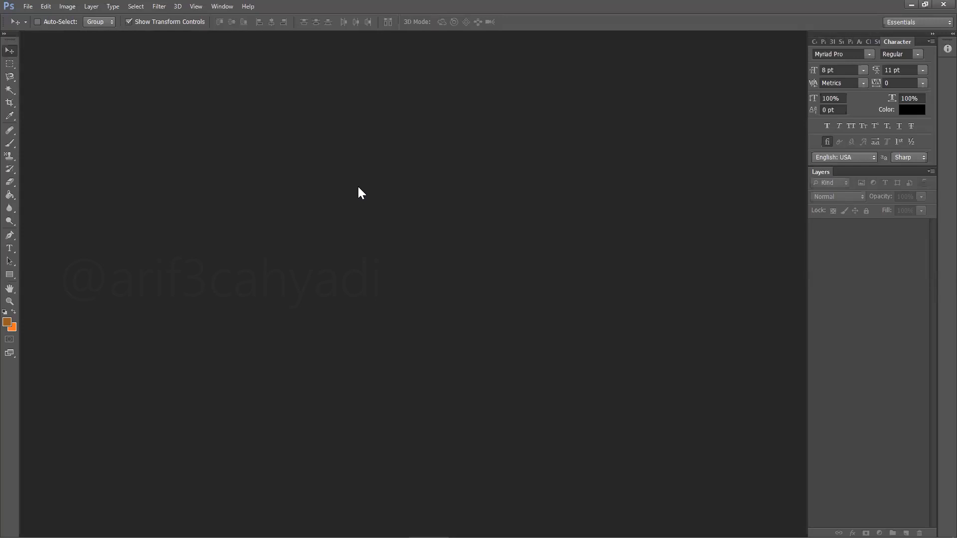
# Open the portrait photo p6.jpg from the Bagian 6 folder.
pyautogui.hotkey('alt', 'f')
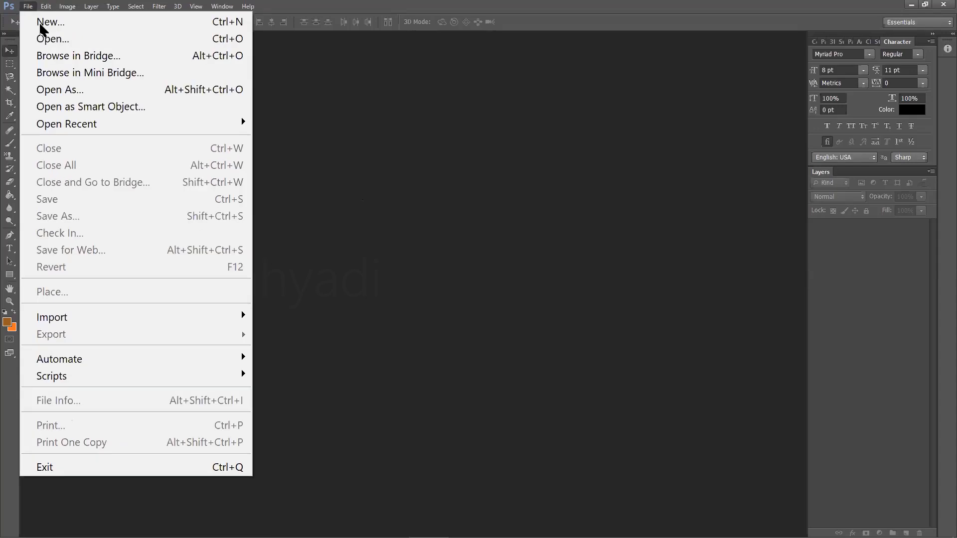
pyautogui.moveTo(49, 123)
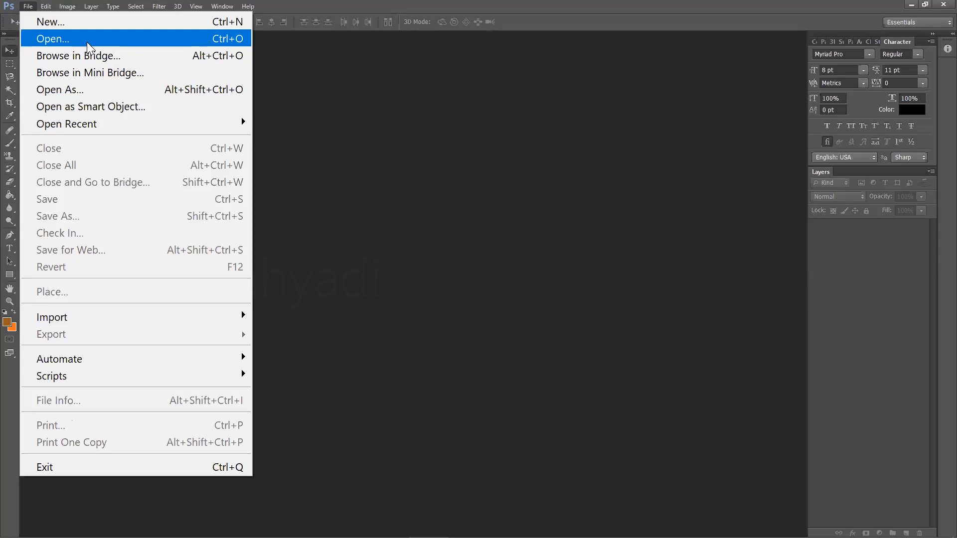
pyautogui.click(52, 39)
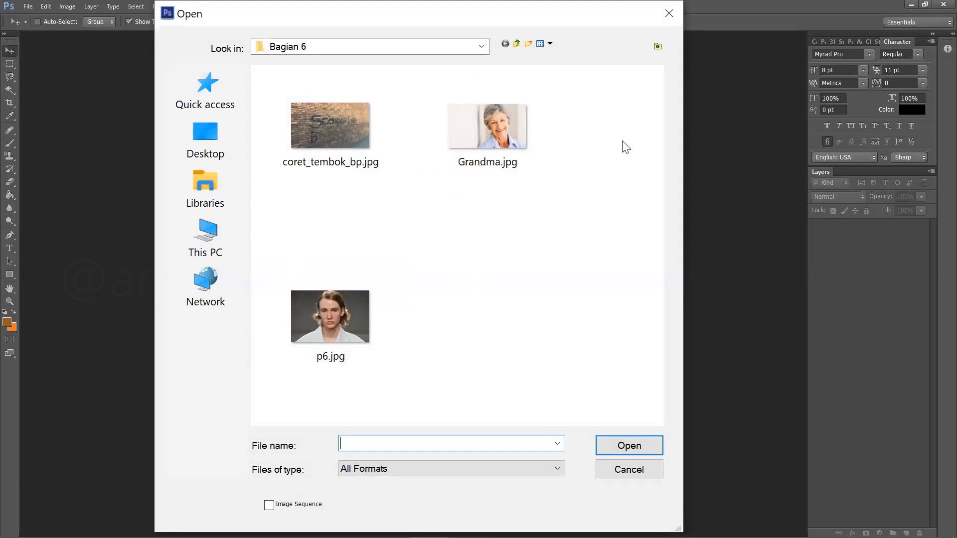
pyautogui.write('p6.jpg')
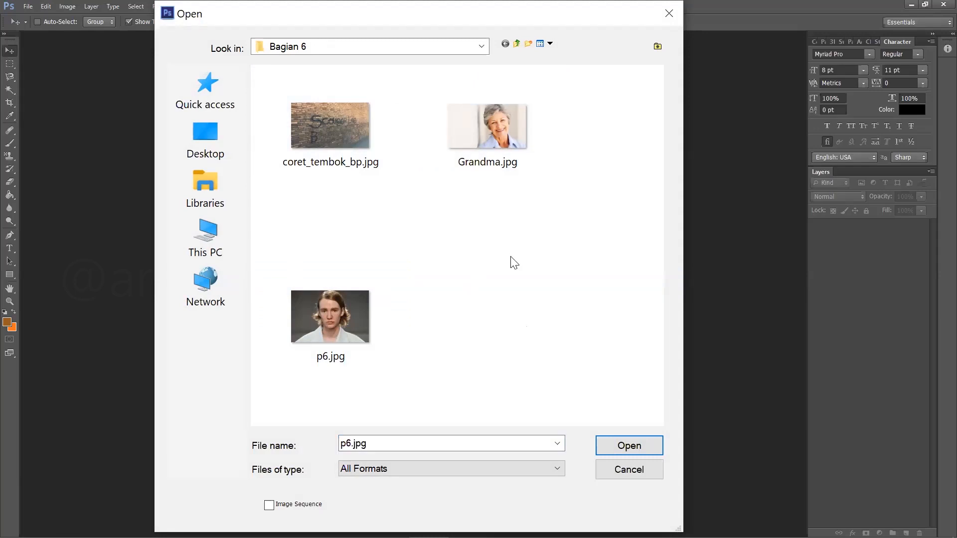
pyautogui.click(343, 316)
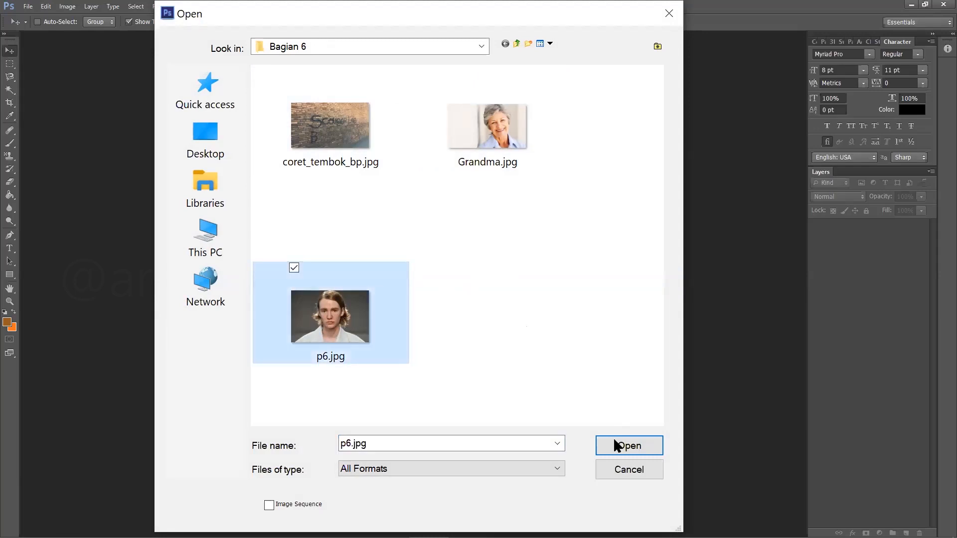
pyautogui.click(620, 450)
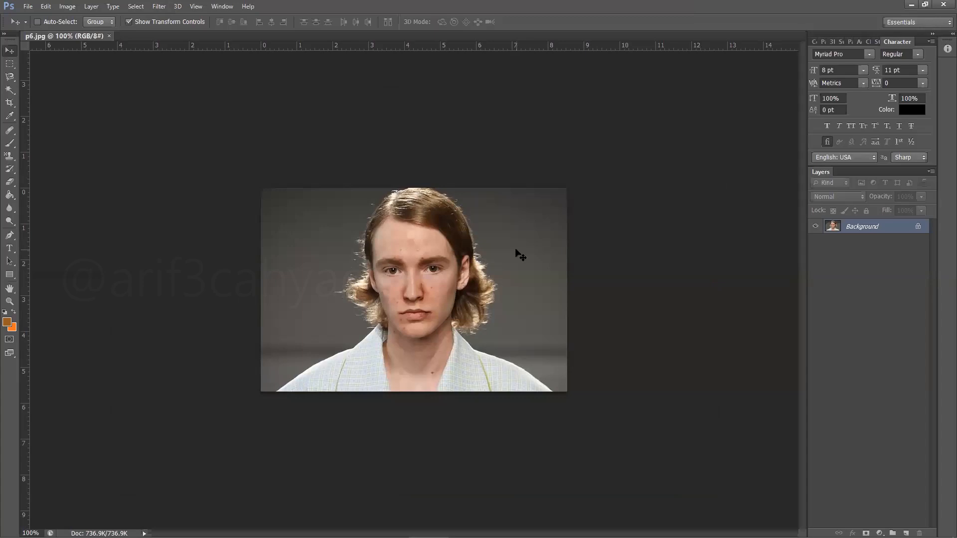
# Activate the Spot Healing Brush Tool for retouching the blemishes on the man's face.
pyautogui.hotkey('ctrl', '+')
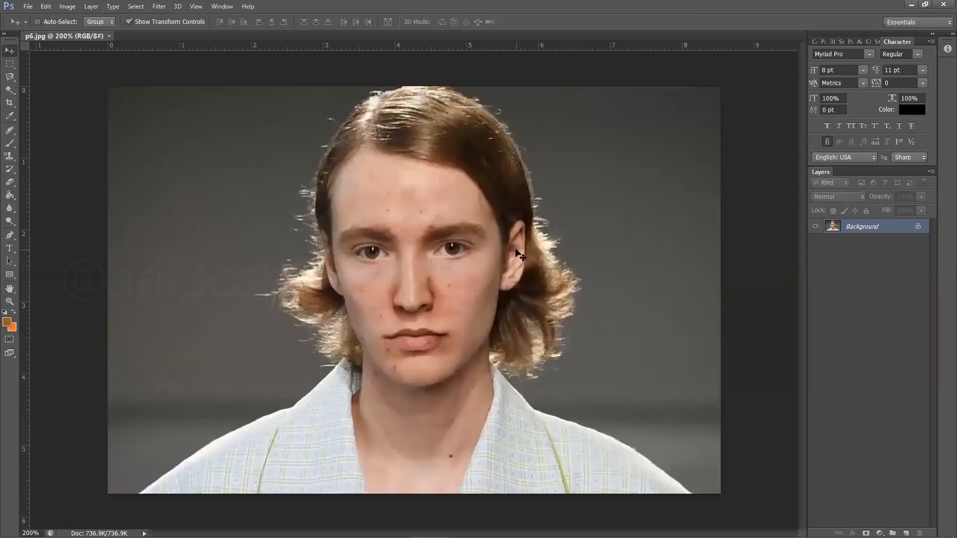
pyautogui.hotkey('ctrl', '+')
pyautogui.hotkey('ctrl', '+')
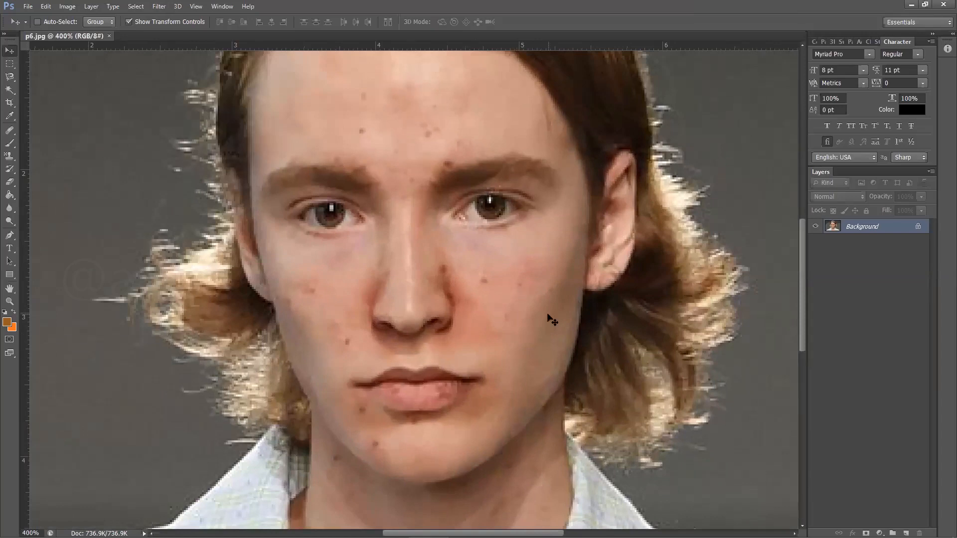
pyautogui.scroll(1, 552, 319)
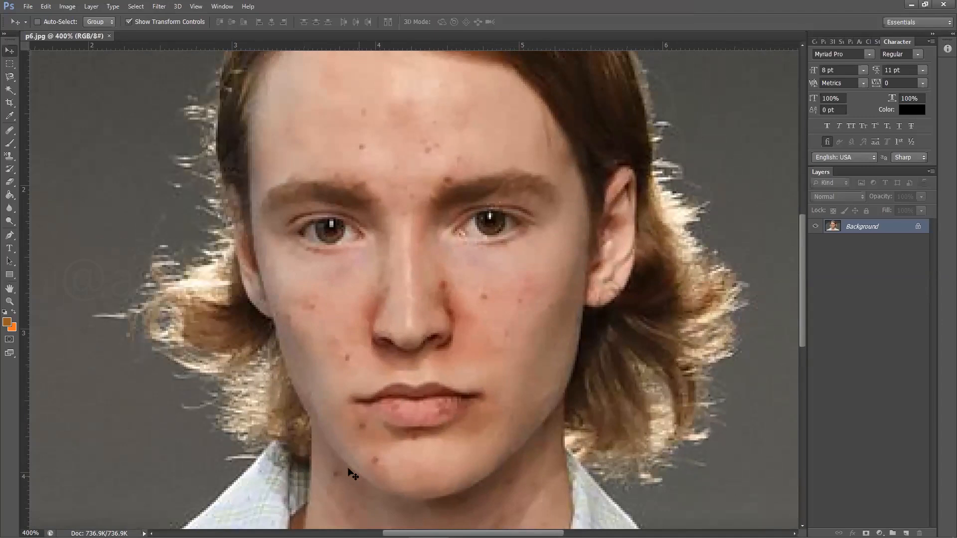
pyautogui.scroll(-2, 350, 464)
pyautogui.scroll(2, 541, 383)
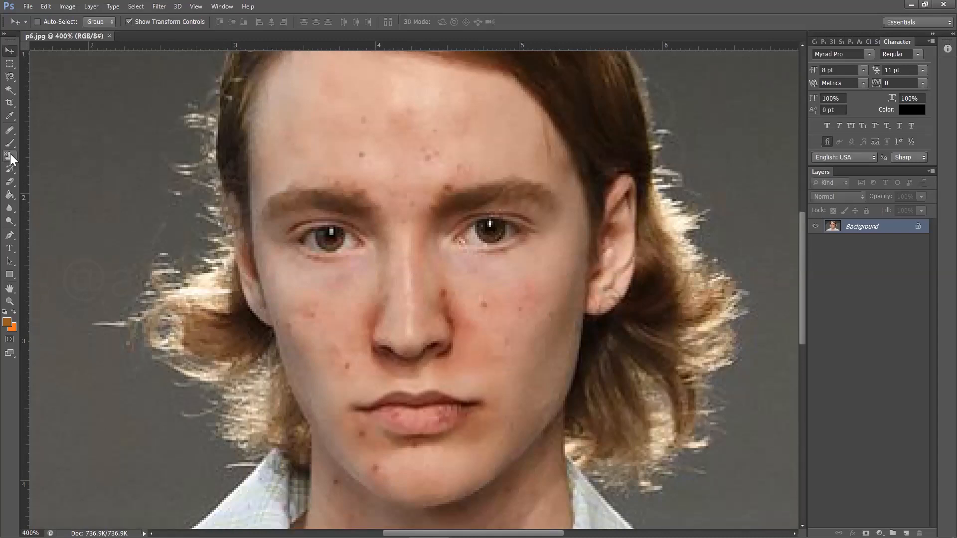
pyautogui.click(10, 131)
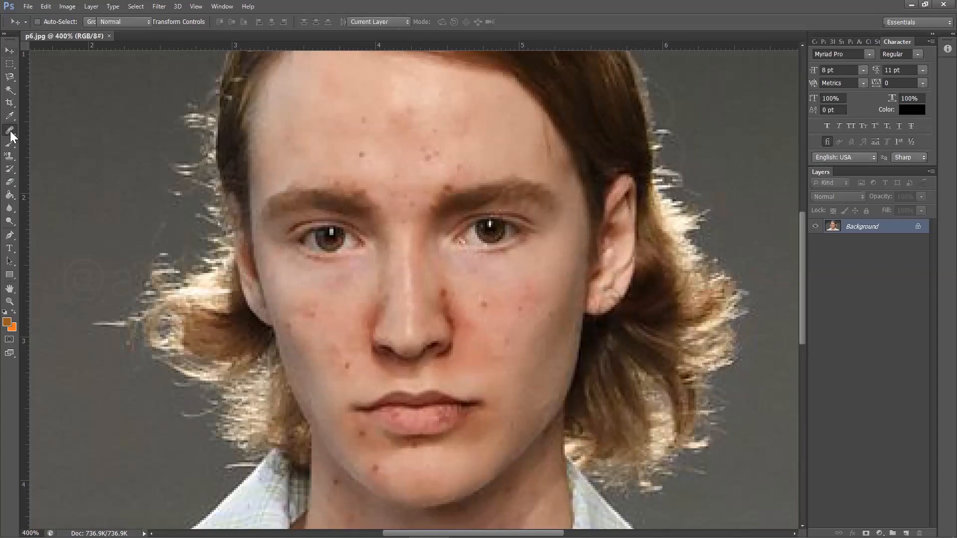
pyautogui.click(10, 132)
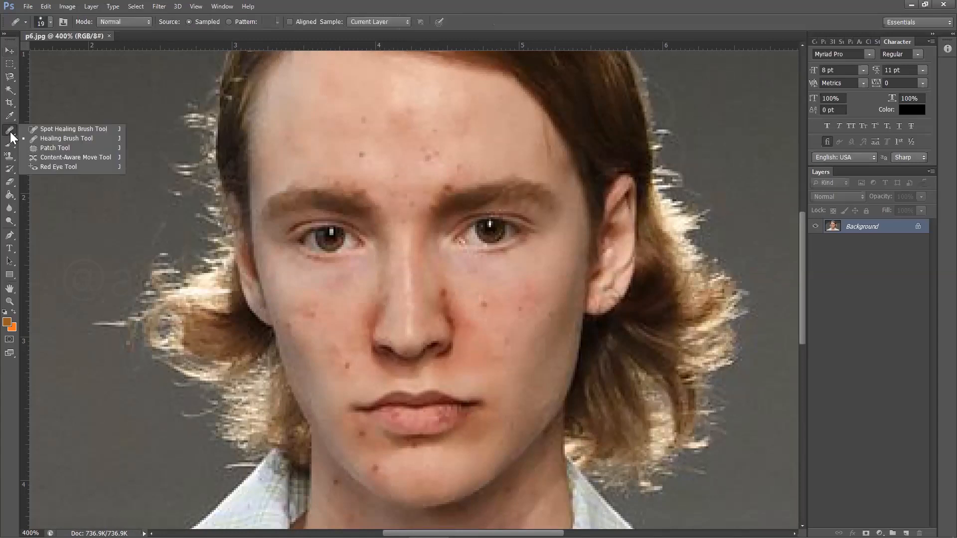
pyautogui.click(56, 130)
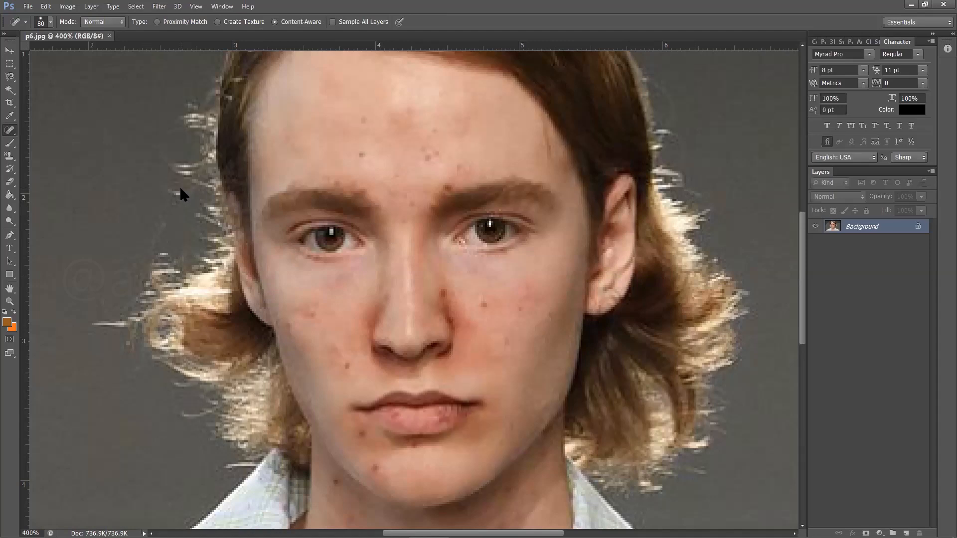
# Set the Spot Healing Brush size to 10 px, slightly larger than the skin blemishes.
pyautogui.press('[')
pyautogui.press('[')
pyautogui.press('[')
pyautogui.press('[')
pyautogui.press('[')
pyautogui.press('[')
pyautogui.press('[')
pyautogui.press('[')
pyautogui.press('[')
pyautogui.rightClick(342, 188)
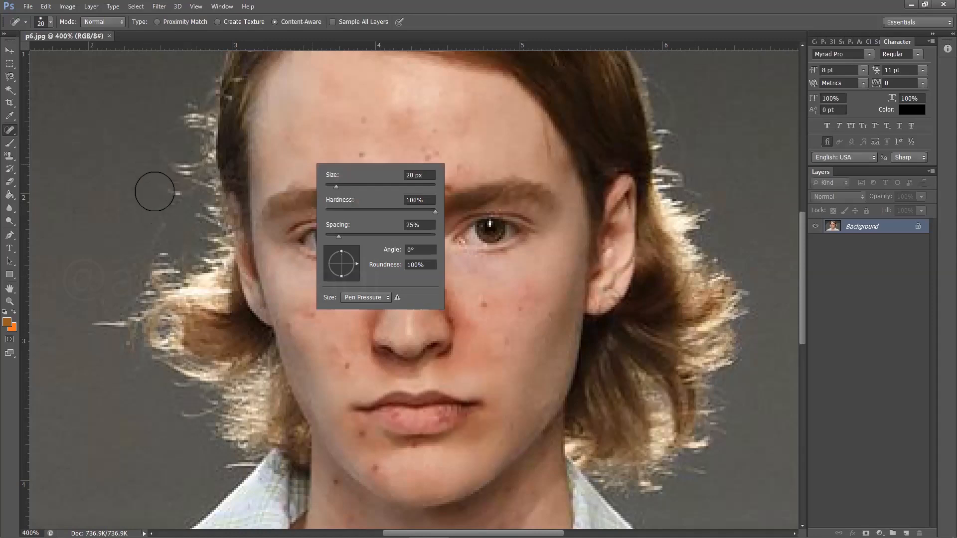
pyautogui.moveTo(336, 187)
pyautogui.mouseDown()
pyautogui.moveTo(364, 183)
pyautogui.moveTo(345, 186)
pyautogui.mouseUp()
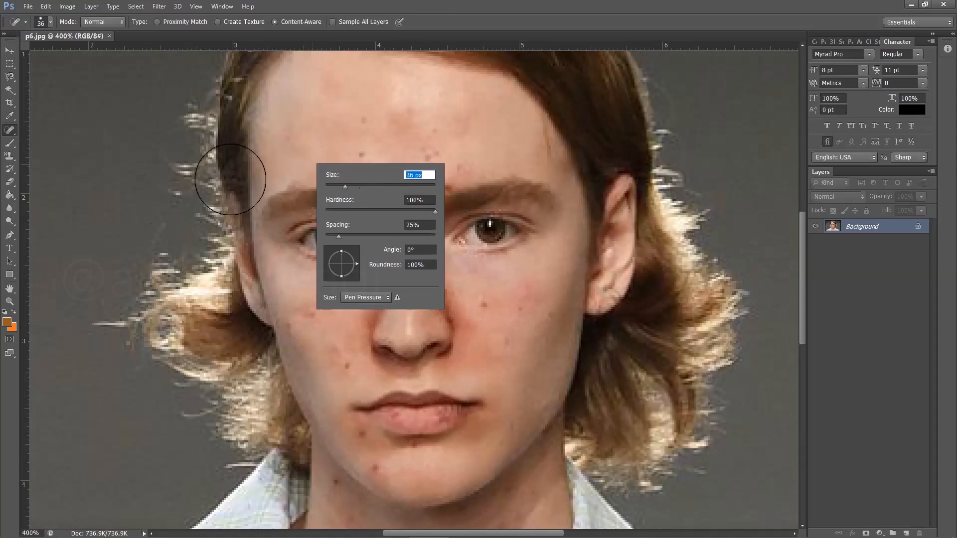
pyautogui.moveTo(343, 189); pyautogui.dragTo(330, 188)
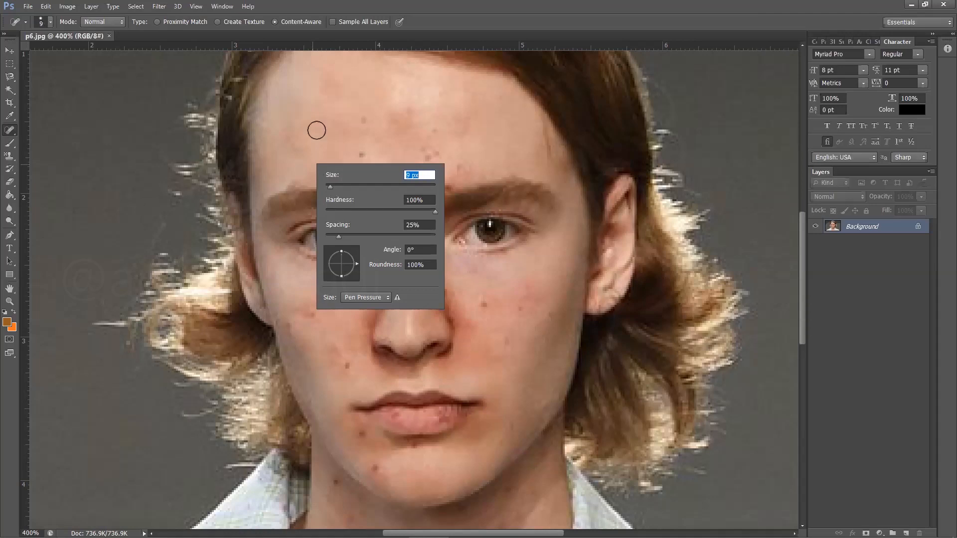
pyautogui.write('10')
pyautogui.click(304, 121)
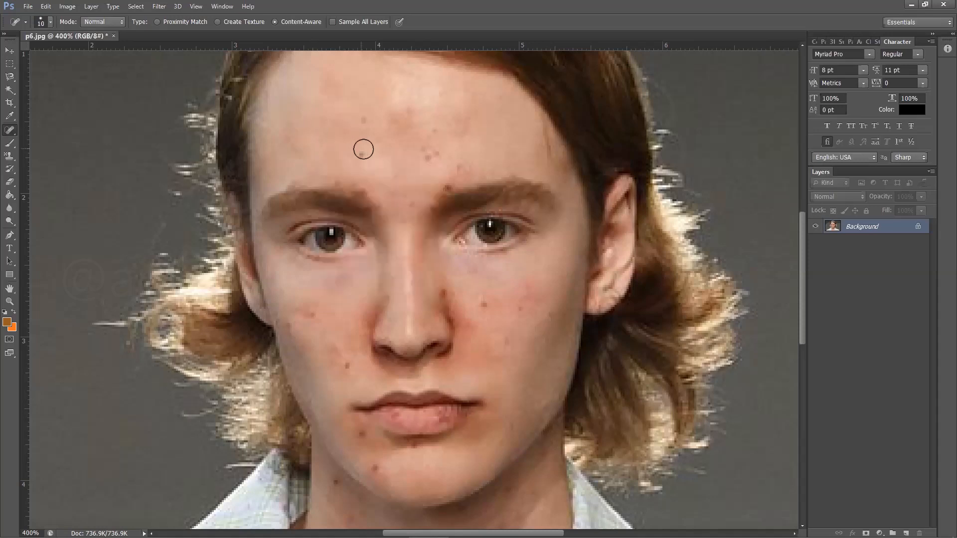
# Heal the small dark spots across the middle of the forehead, above the eyebrows.
pyautogui.click(359, 121)
pyautogui.hotkey('ctrl', '+')
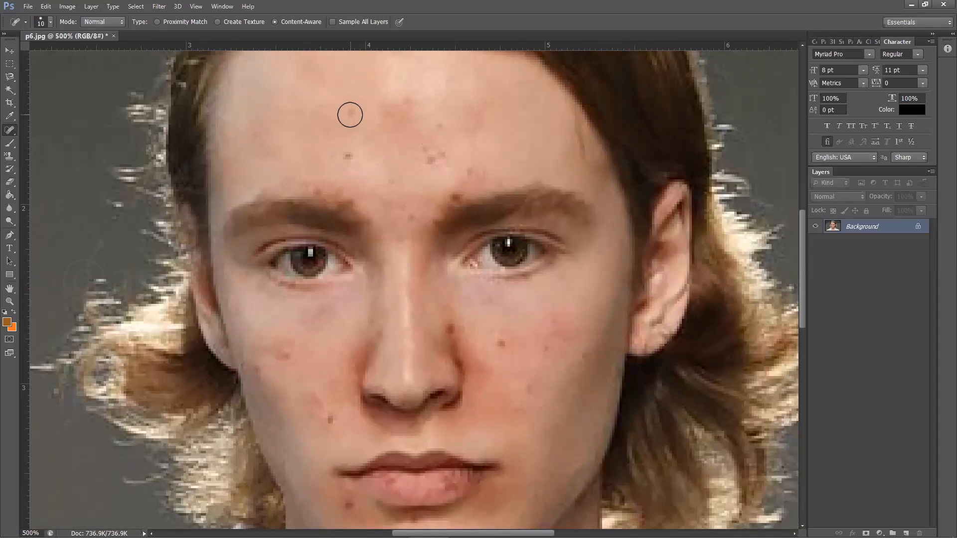
pyautogui.click(349, 113)
pyautogui.click(346, 155)
pyautogui.moveTo(434, 156)
pyautogui.mouseDown()
pyautogui.moveTo(445, 150)
pyautogui.moveTo(434, 135)
pyautogui.moveTo(426, 150)
pyautogui.mouseUp()
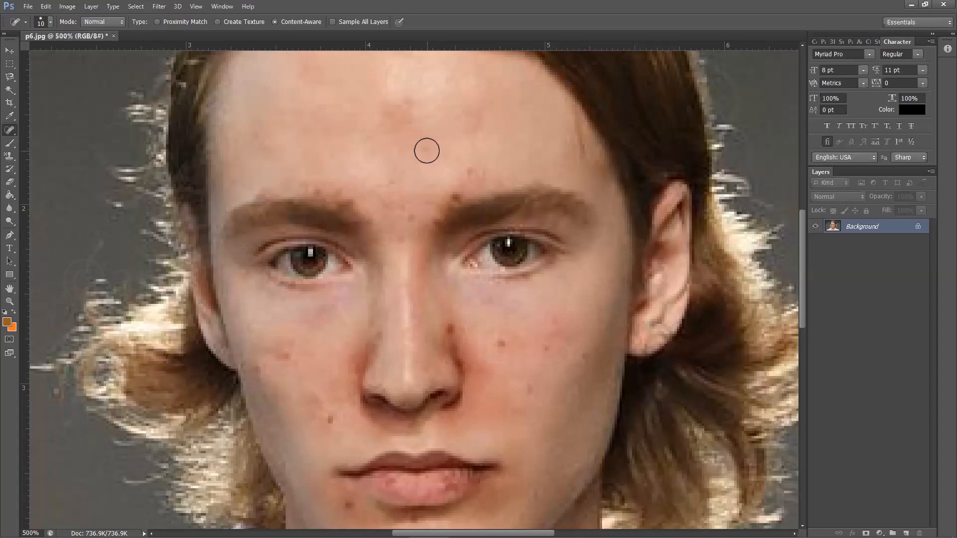
# Remove the blemishes between the eyebrows, above the brow on the image's right, and on the central forehead.
pyautogui.click(396, 186)
pyautogui.click(410, 212)
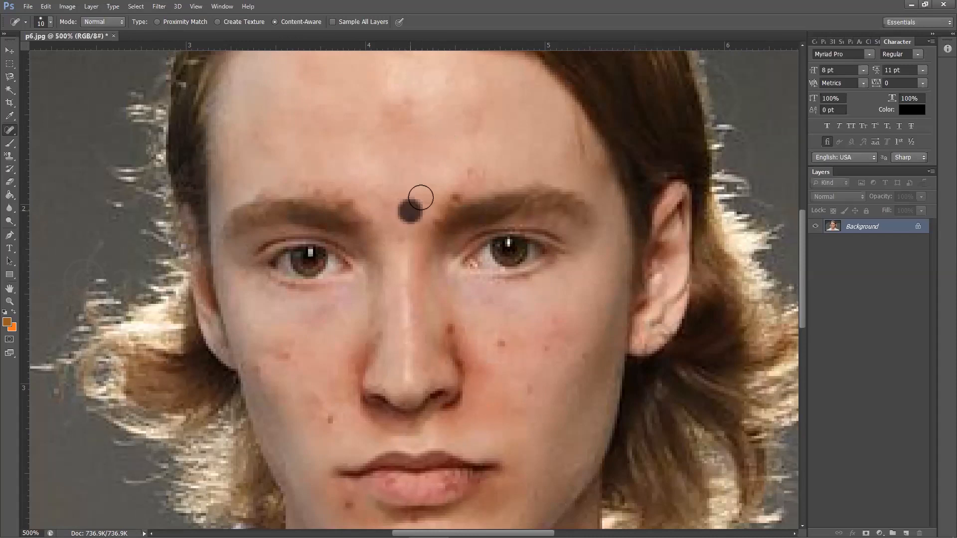
pyautogui.click(395, 199)
pyautogui.click(399, 232)
pyautogui.click(472, 171)
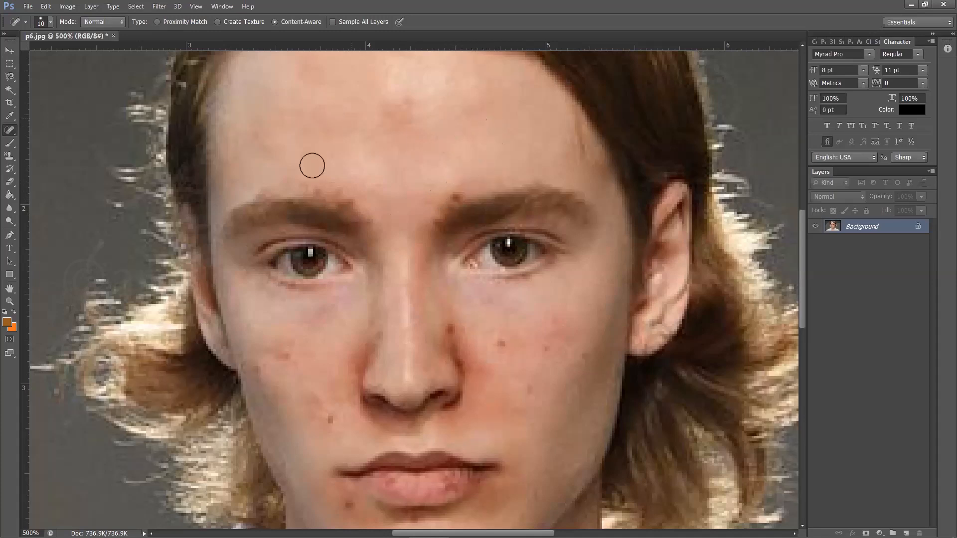
pyautogui.click(407, 129)
pyautogui.click(405, 98)
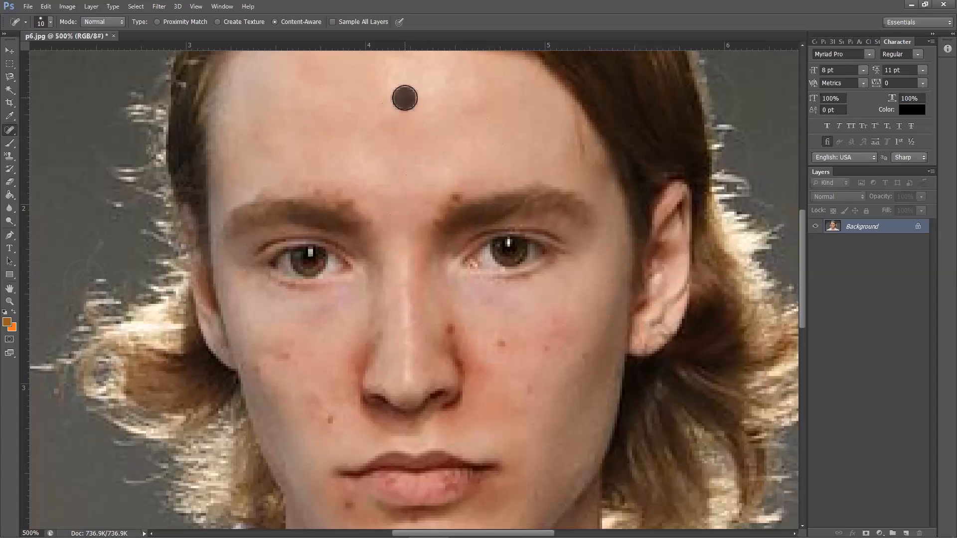
# Heal the spot beside the nose and the red marks on the cheek at the image's right.
pyautogui.scroll(-2, 534, 119)
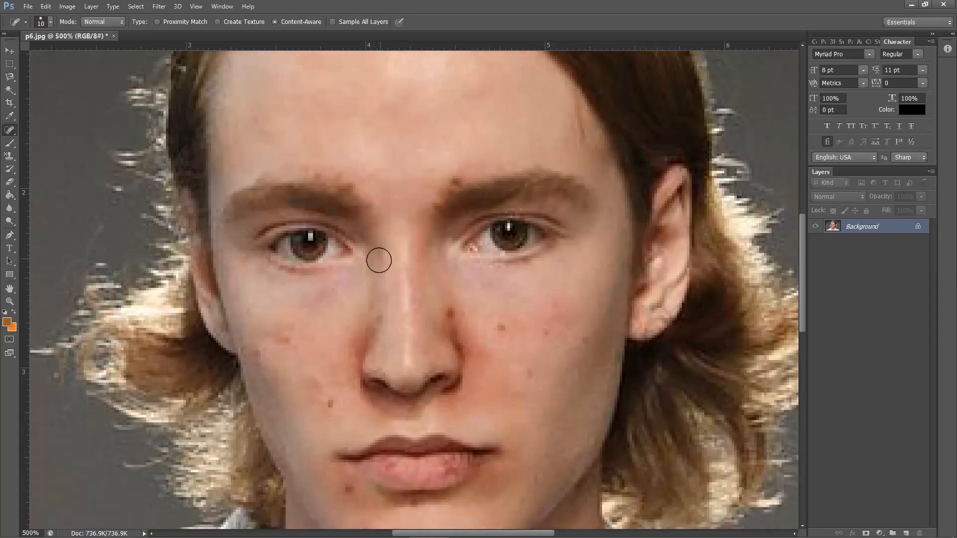
pyautogui.scroll(-2, 379, 260)
pyautogui.click(452, 296)
pyautogui.click(501, 311)
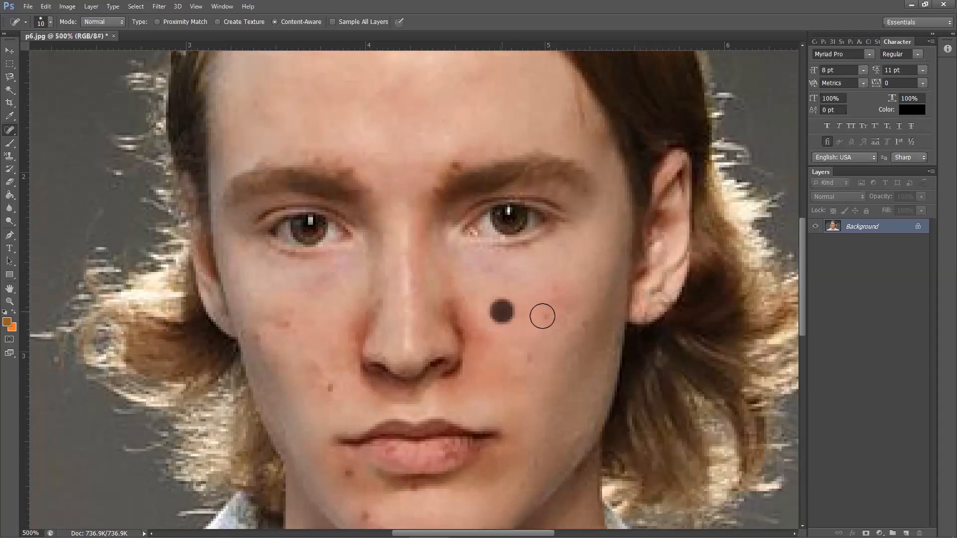
pyautogui.click(558, 295)
pyautogui.scroll(-1, 552, 314)
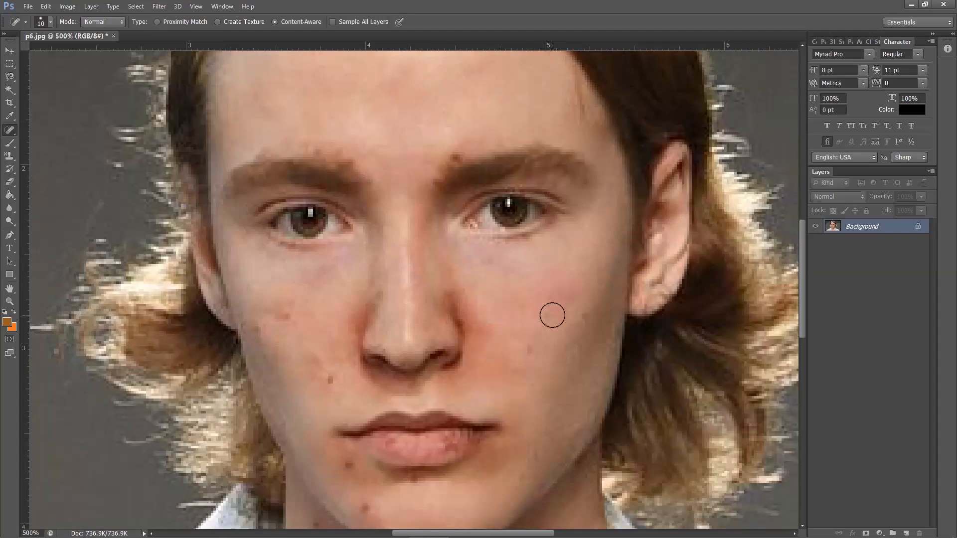
pyautogui.click(552, 313)
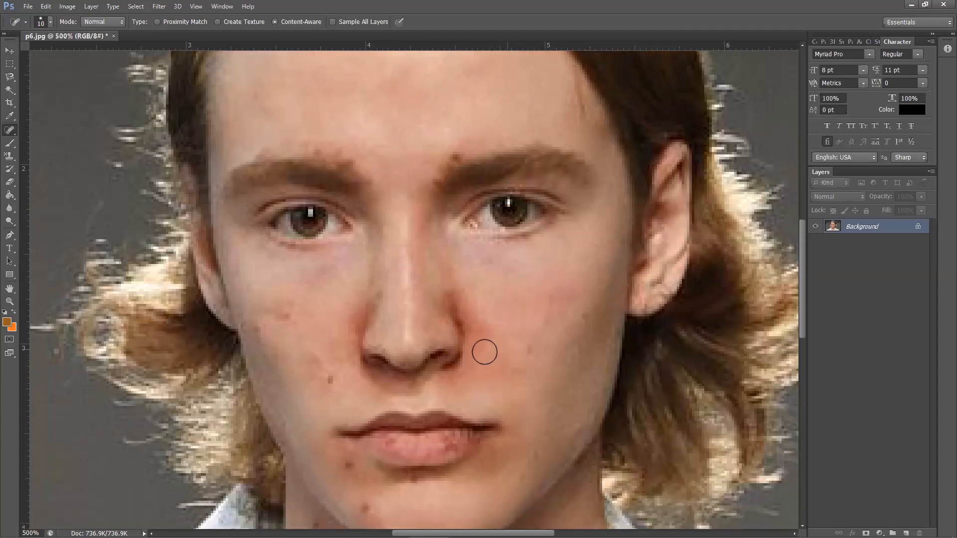
# Heal the spots on the cheek at the image's left, below that mouth corner, and on the chin.
pyautogui.rightClick(7, 132)
pyautogui.click(288, 315)
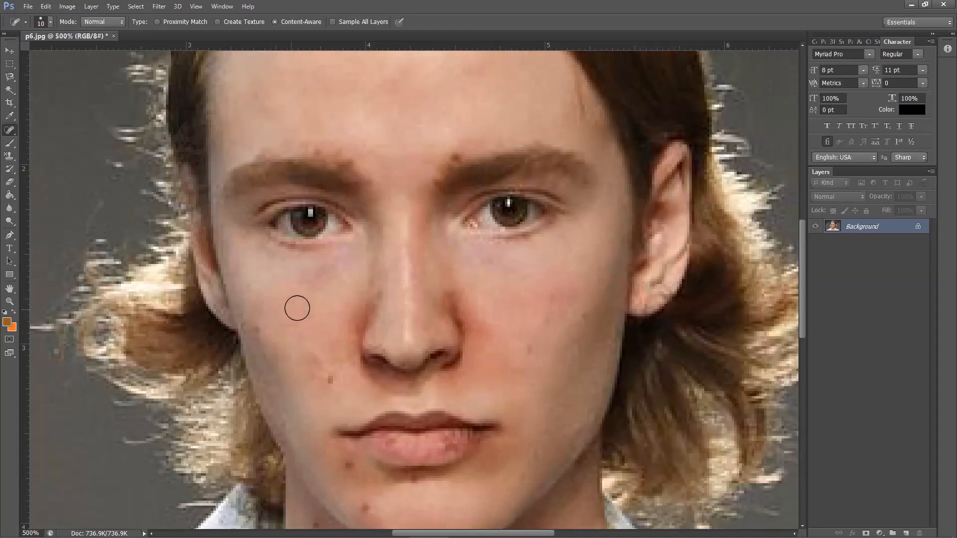
pyautogui.click(329, 379)
pyautogui.scroll(-4, 546, 280)
pyautogui.click(353, 374)
pyautogui.click(364, 411)
# Remove the dark spot above the eyebrow on the image's right and the remaining small marks on the cheeks.
pyautogui.scroll(-1, 498, 386)
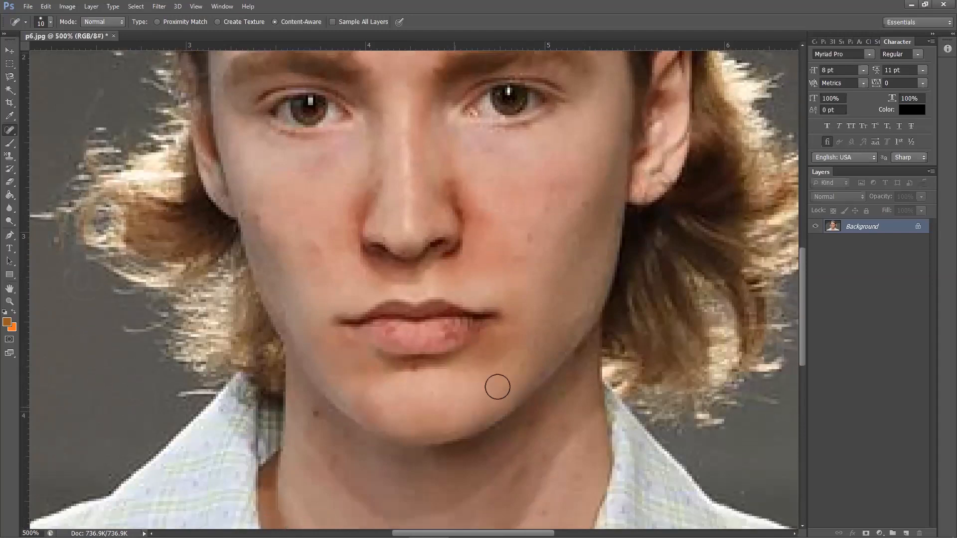
pyautogui.scroll(2, 555, 301)
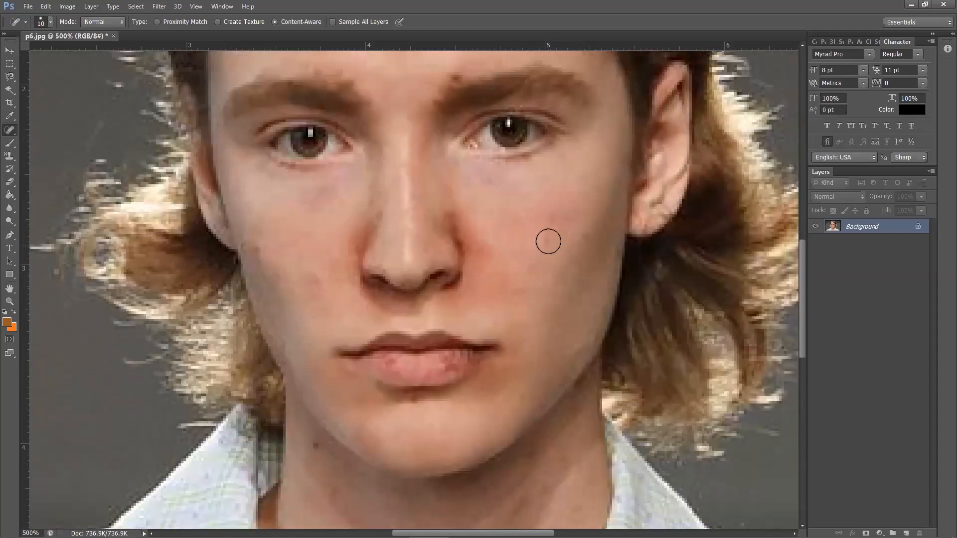
pyautogui.scroll(2, 596, 269)
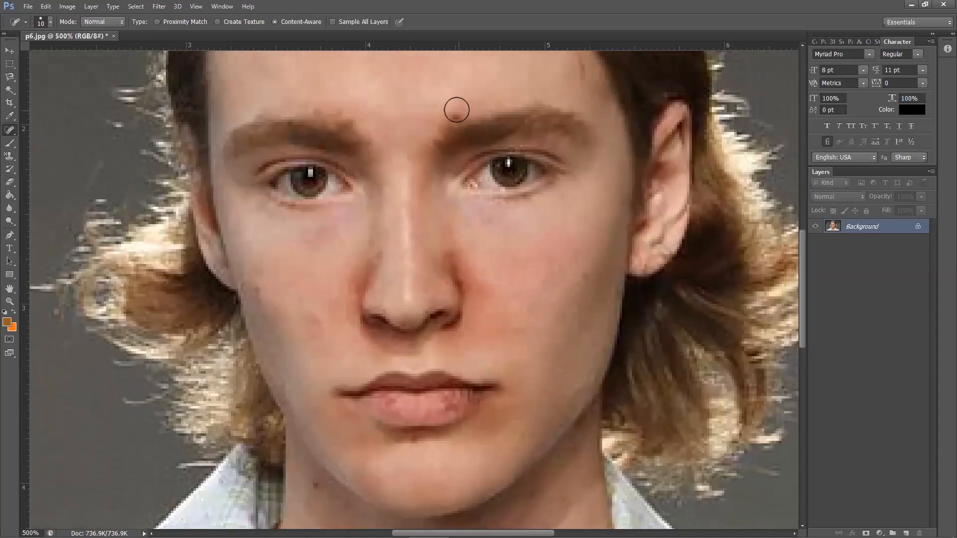
pyautogui.click(451, 115)
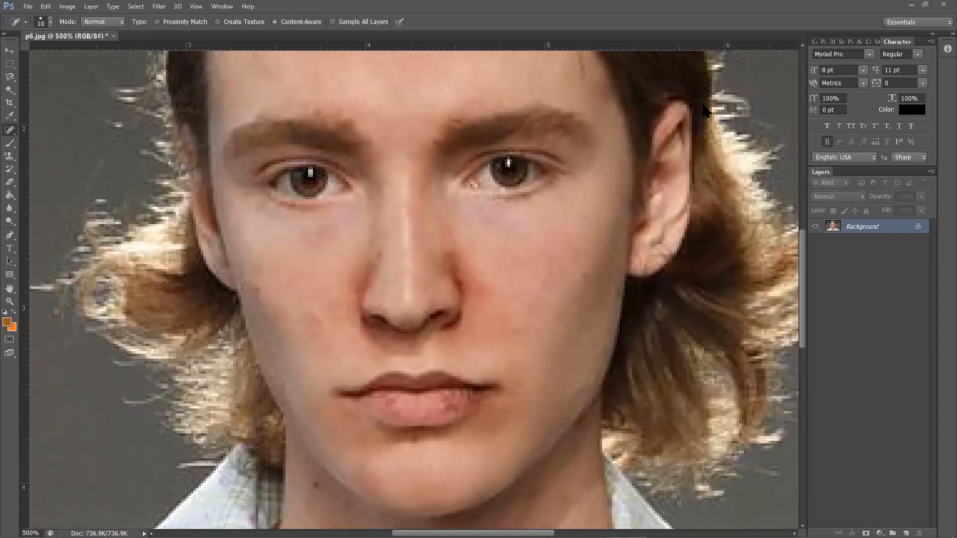
pyautogui.scroll(-1, 279, 268)
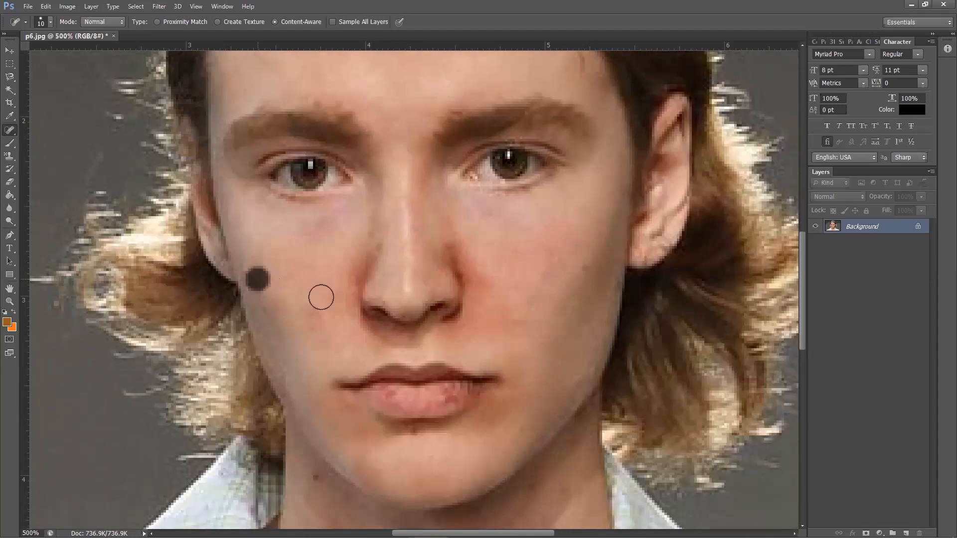
# Heal the spot on the neck below the jaw and the small marks along the neck's side at the image's right.
pyautogui.scroll(-7, 320, 296)
pyautogui.click(315, 294)
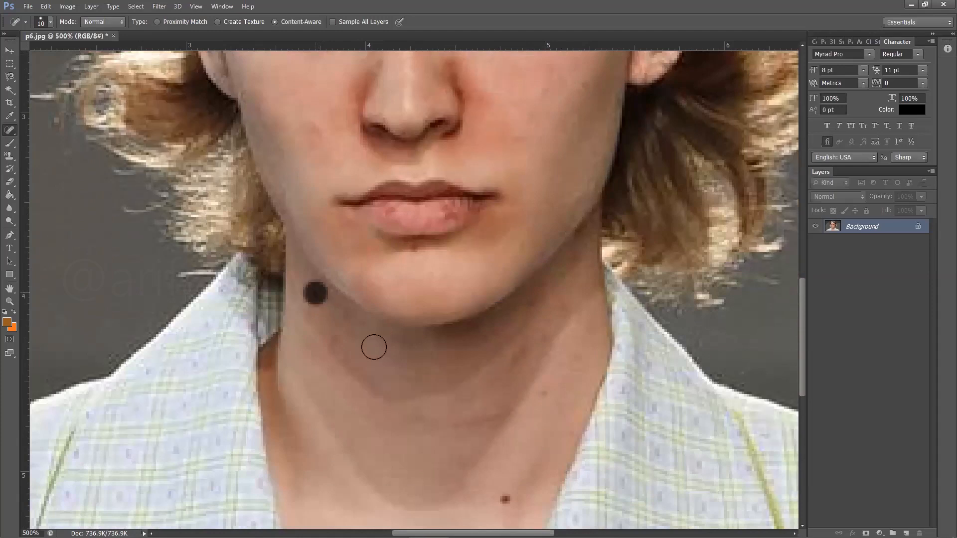
pyautogui.click(539, 302)
pyautogui.scroll(-3, 568, 342)
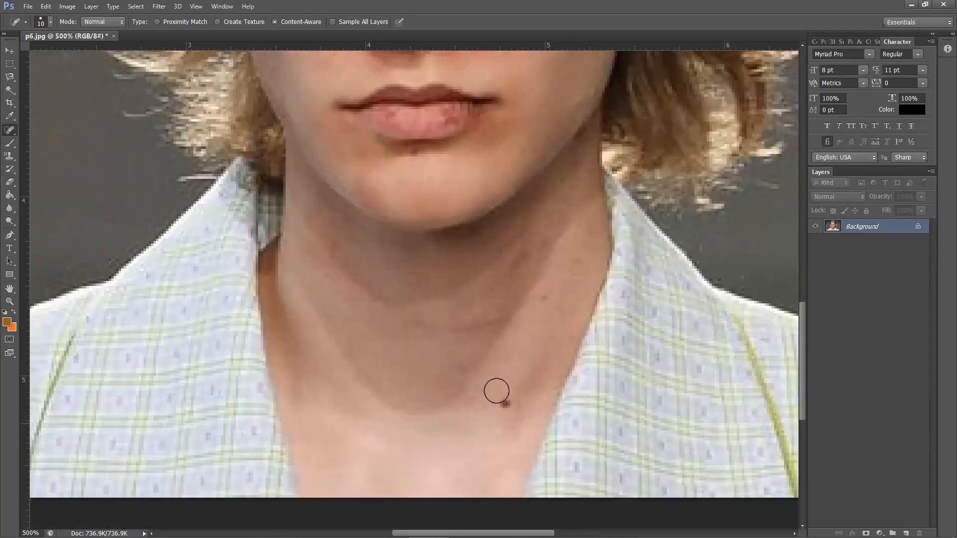
pyautogui.click(544, 290)
pyautogui.moveTo(577, 263); pyautogui.dragTo(582, 234)
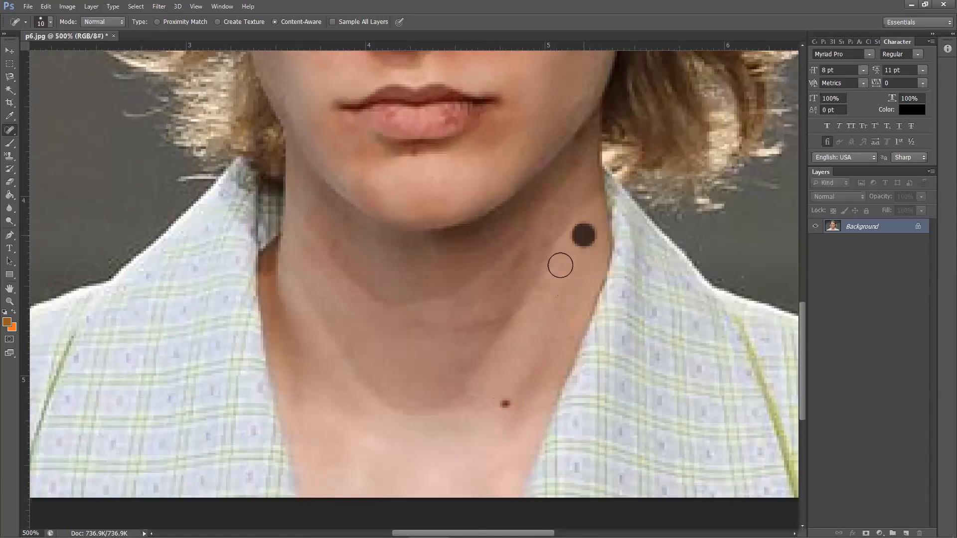
pyautogui.scroll(7, 559, 265)
pyautogui.scroll(4, 560, 269)
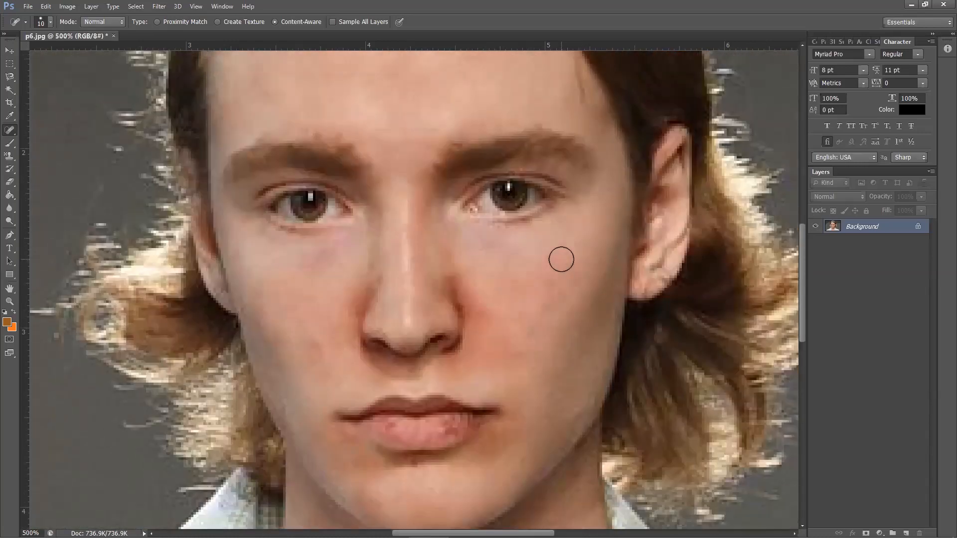
pyautogui.hotkey('ctrl', '-')
pyautogui.hotkey('ctrl', '-')
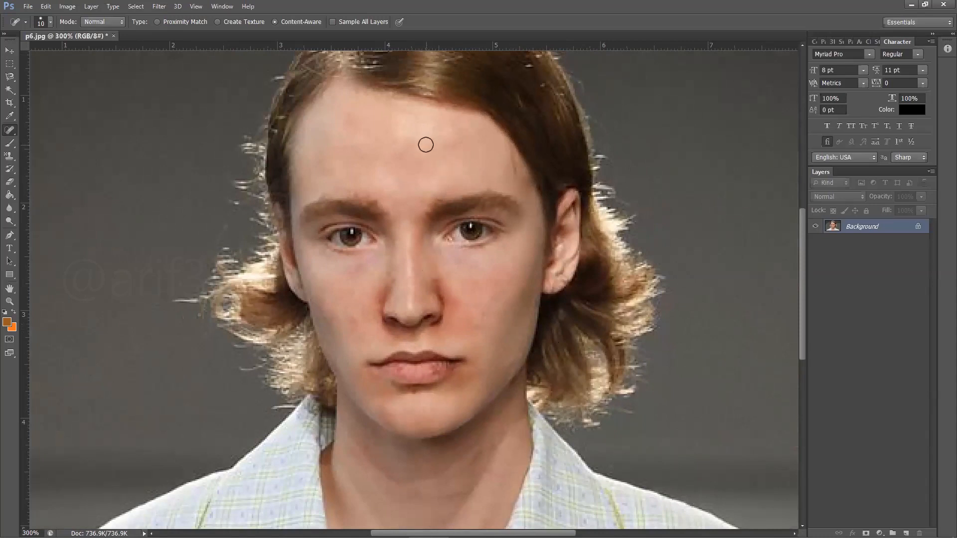
pyautogui.hotkey('ctrl', '+')
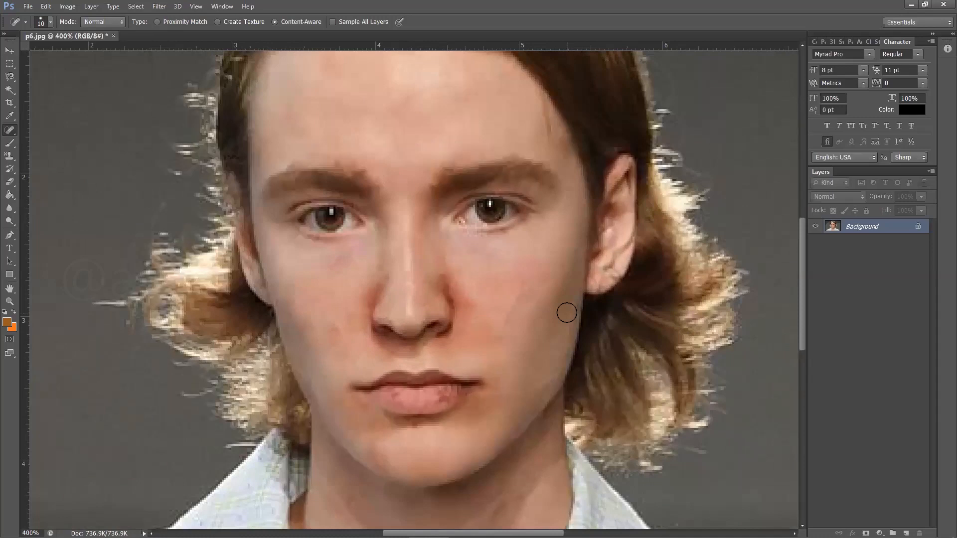
# Save the retouched portrait in Photoshop (PSD) format under the name "spot healing brush tools" in the Bagian 6 folder.
pyautogui.click(25, 6)
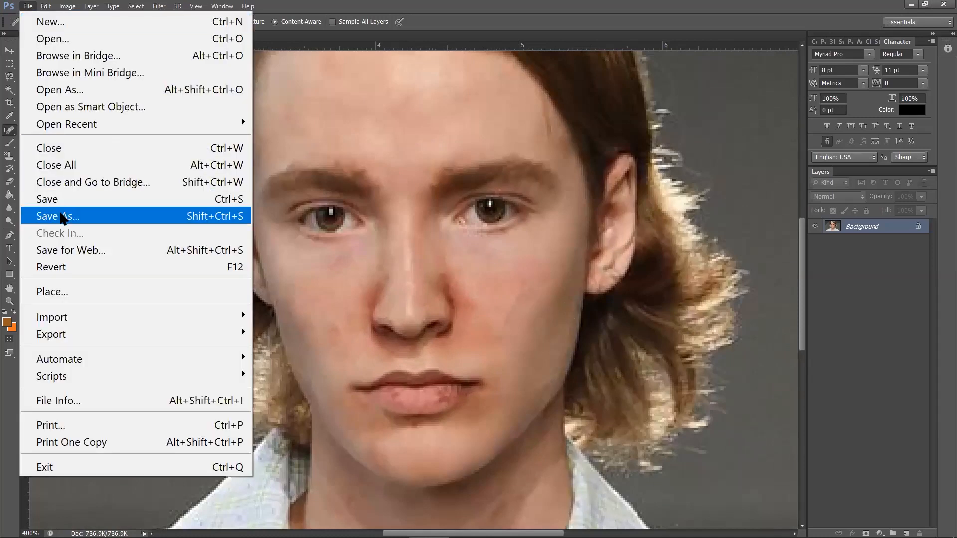
pyautogui.click(62, 218)
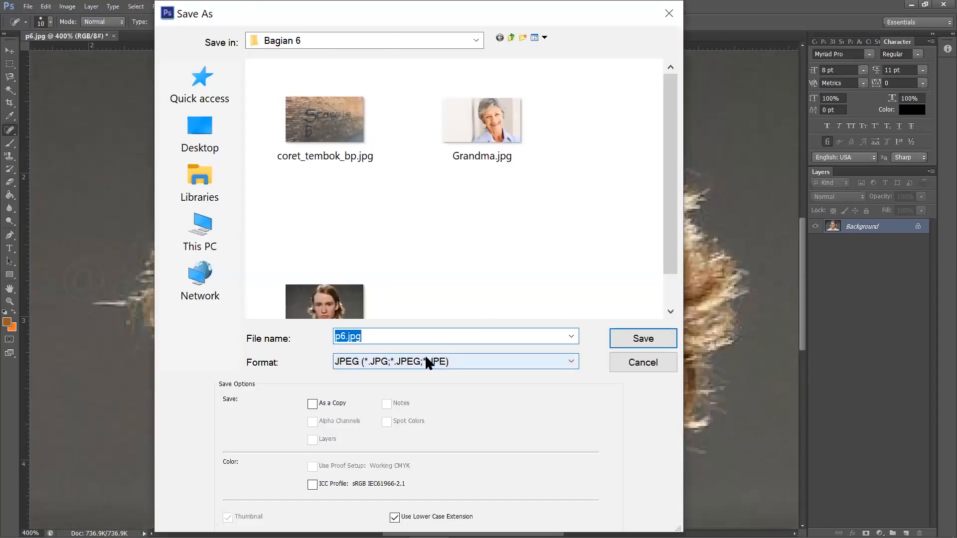
pyautogui.click(425, 362)
pyautogui.click(438, 96)
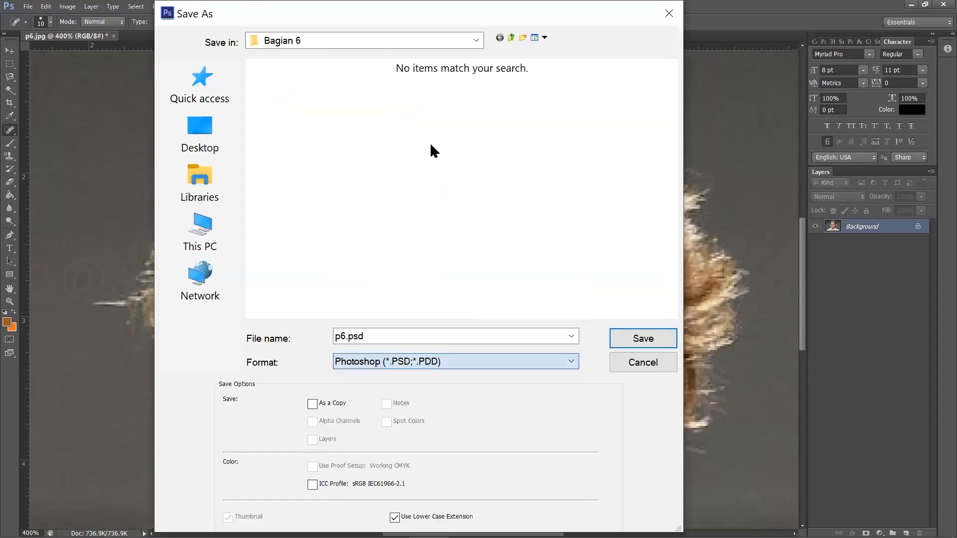
pyautogui.doubleClick(381, 337)
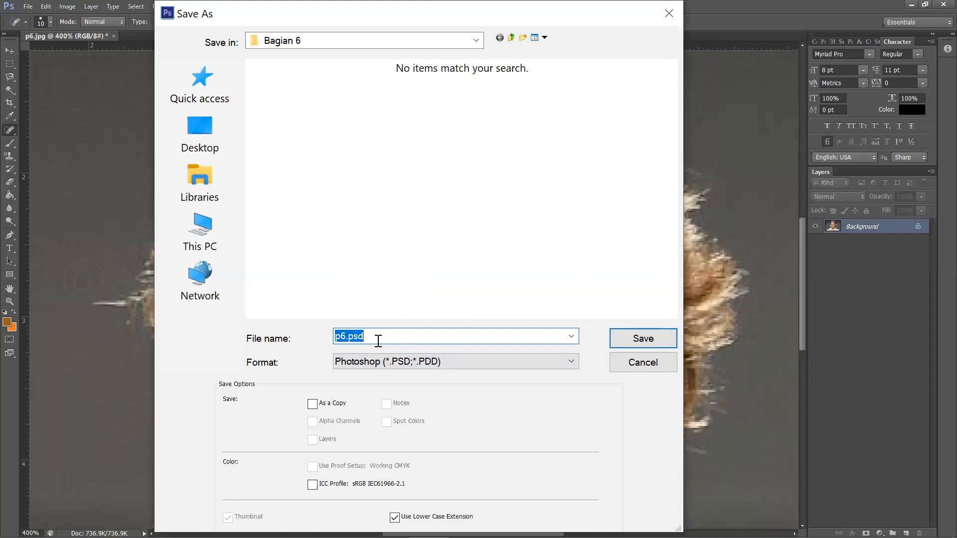
pyautogui.write('spot healing brush tools')
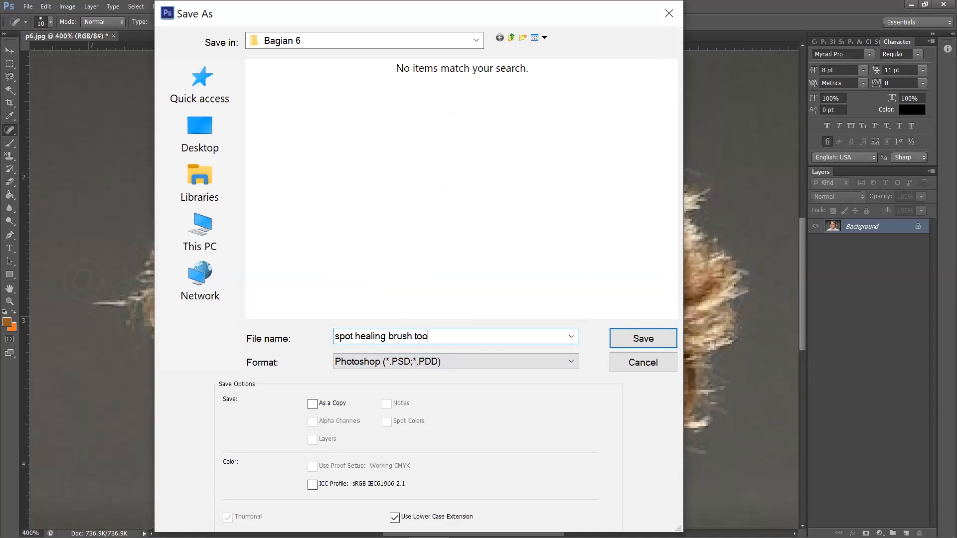
pyautogui.click(629, 334)
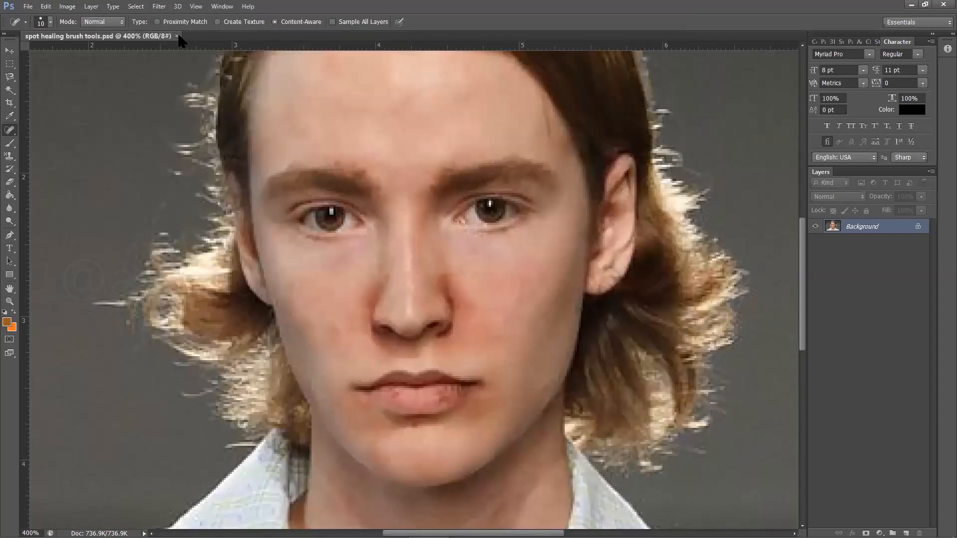
# Open the original p6.jpg from the Bagian 6 folder and show the face at 500%.
pyautogui.rightClick(5, 132)
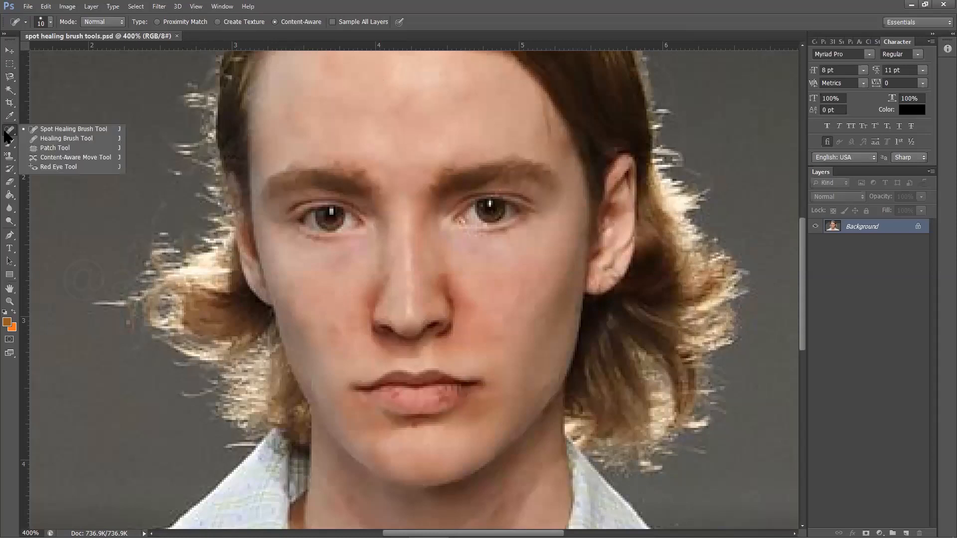
pyautogui.click(28, 6)
pyautogui.moveTo(130, 126)
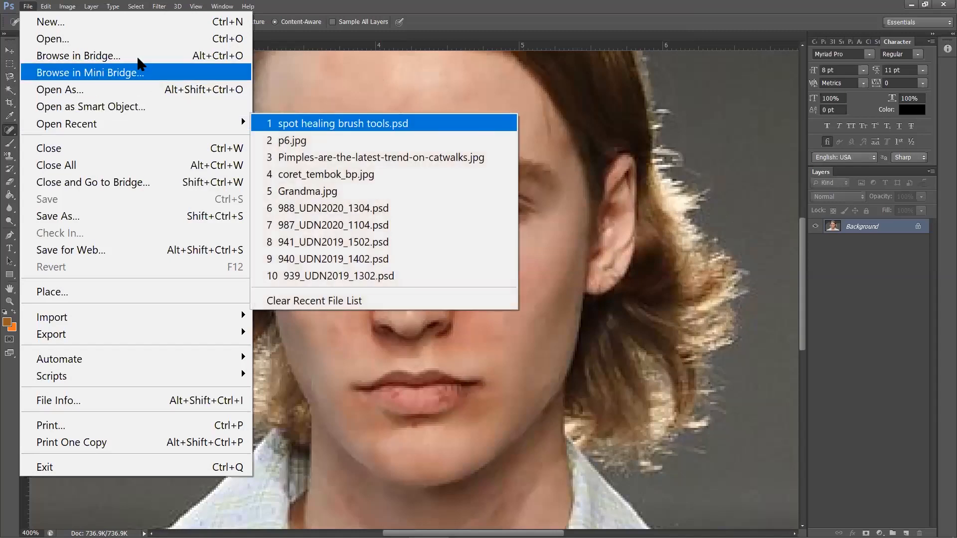
pyautogui.click(135, 39)
pyautogui.click(324, 303)
pyautogui.click(630, 446)
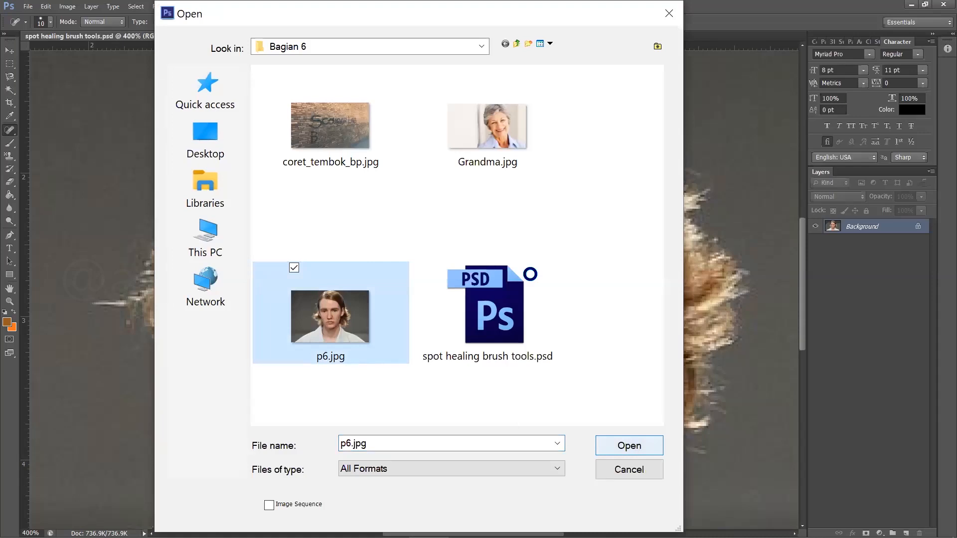
pyautogui.hotkey('ctrl', '+')
pyautogui.hotkey('ctrl', '+')
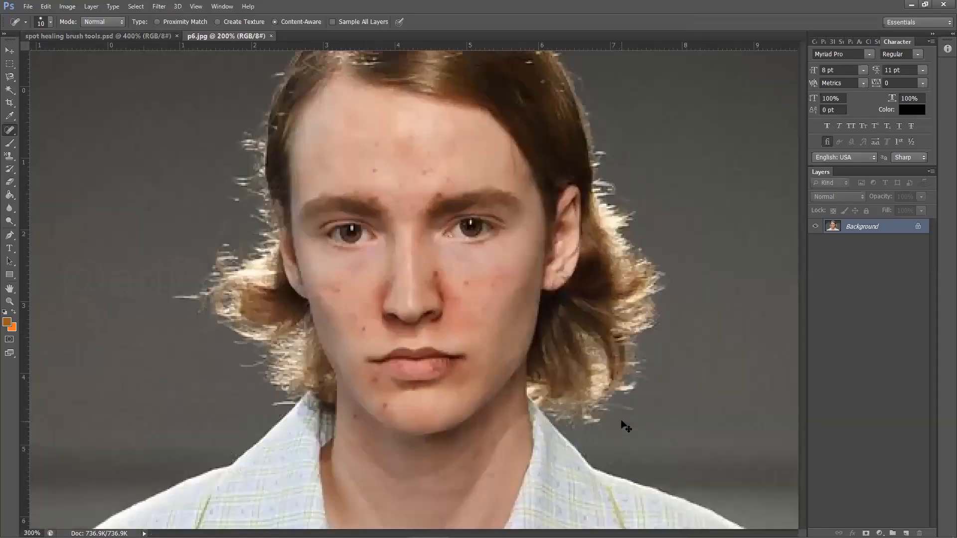
pyautogui.hotkey('ctrl', '+')
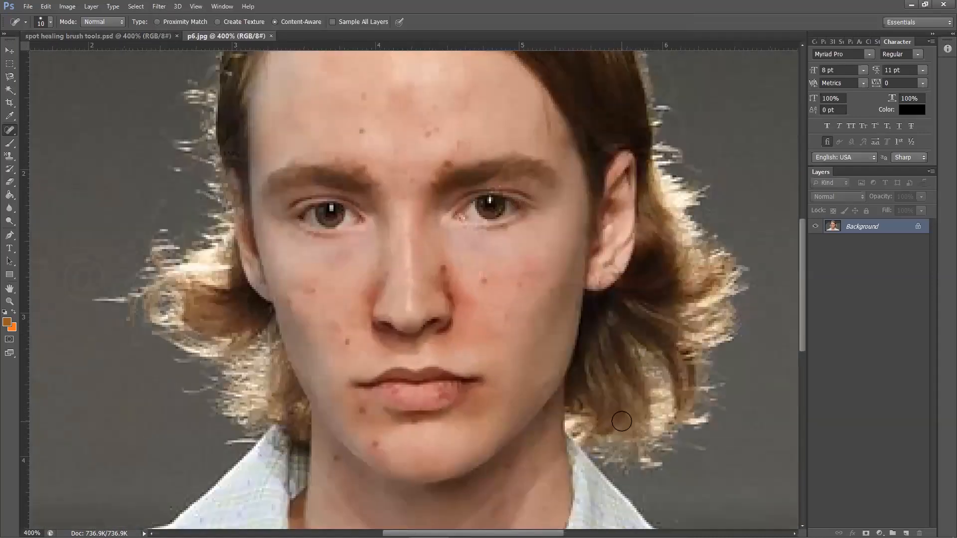
pyautogui.hotkey('ctrl', '+')
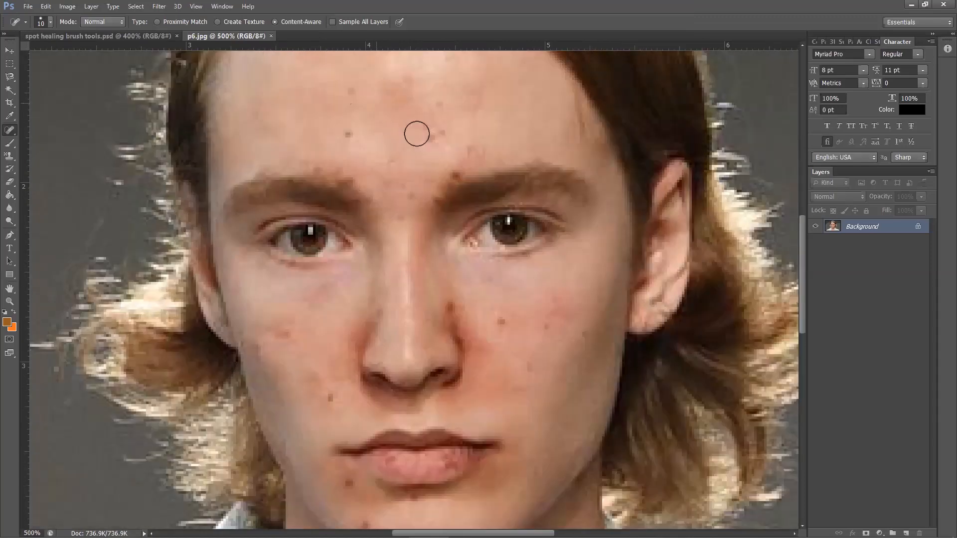
# Switch to the Healing Brush Tool and reduce its brush size to 10.
pyautogui.rightClick(9, 131)
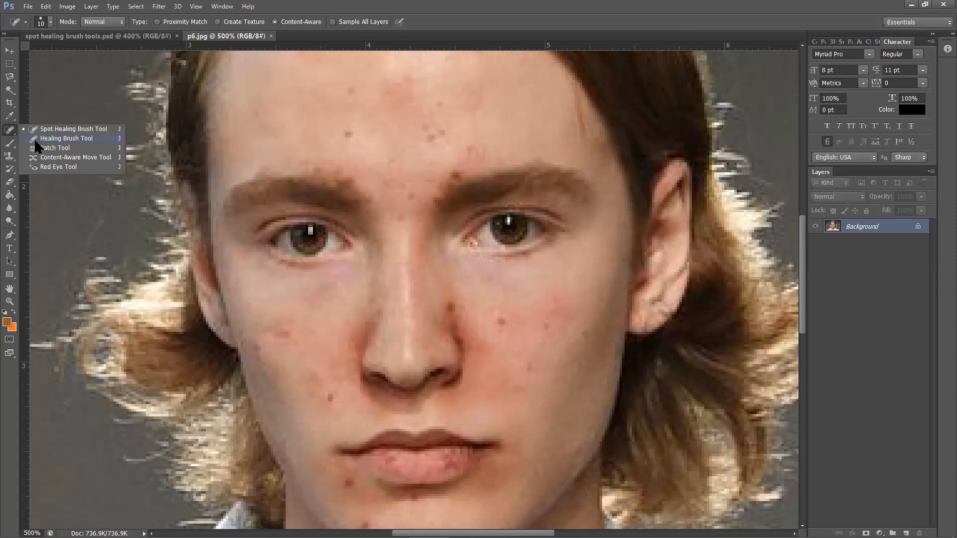
pyautogui.click(55, 139)
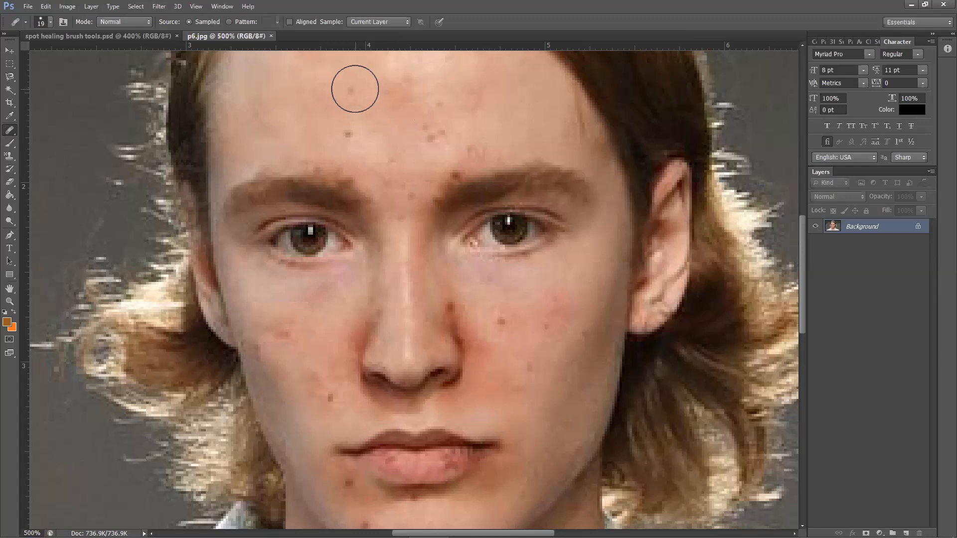
pyautogui.press('[')
pyautogui.press('[')
pyautogui.press('[')
pyautogui.press('[')
pyautogui.press('[')
pyautogui.press('[')
pyautogui.press('[')
pyautogui.press('[')
pyautogui.press('[')
# Try to heal the small spot on the upper forehead without a defined source point.
pyautogui.click(351, 92)
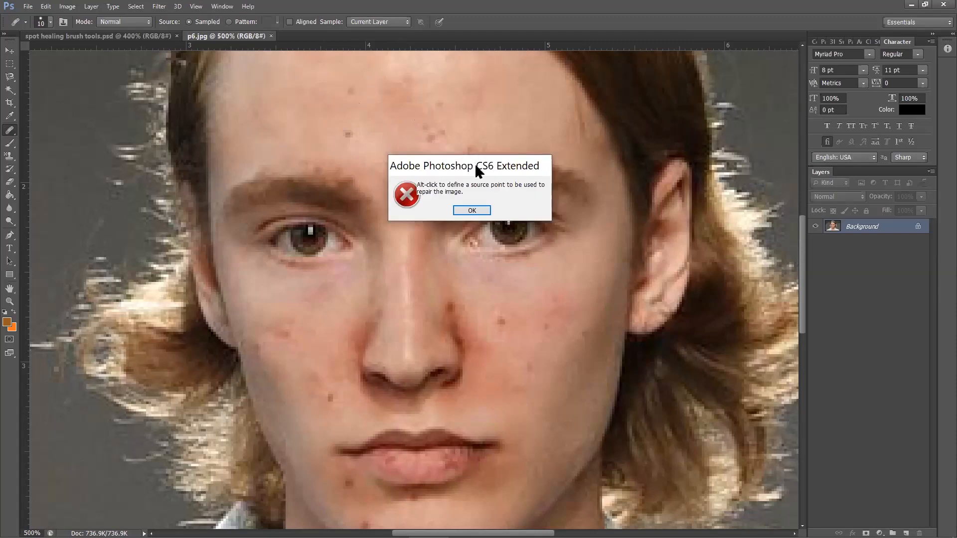
pyautogui.moveTo(474, 167); pyautogui.dragTo(452, 156)
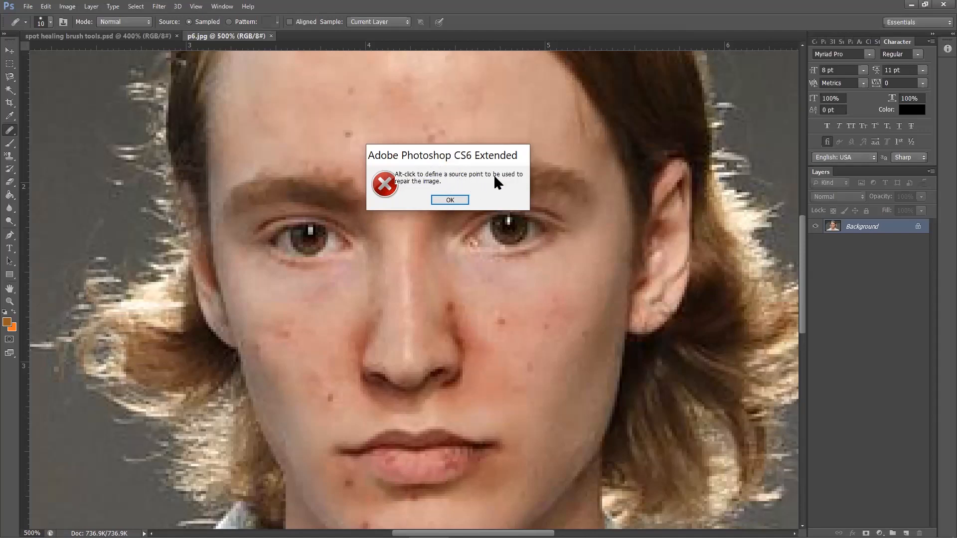
pyautogui.click(450, 201)
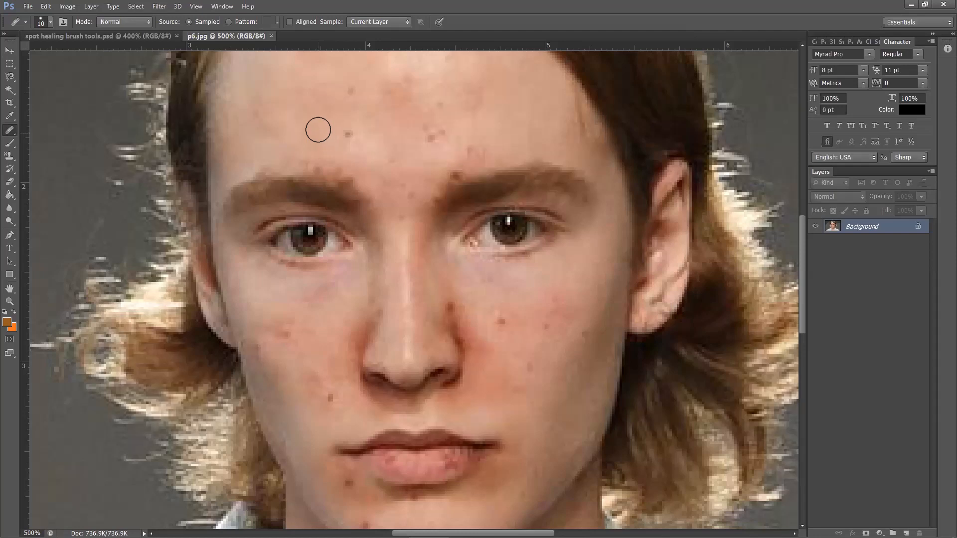
# Sample clean forehead skin as the source and heal the dark spot above the eyebrow at the image's left.
pyautogui.press('alt')
pyautogui.keyDown('alt'); pyautogui.click(322, 131); pyautogui.keyUp('alt')
pyautogui.press('alt')
pyautogui.press('alt')
pyautogui.keyDown('alt'); pyautogui.click(321, 132); pyautogui.keyUp('alt')
pyautogui.keyDown('alt'); pyautogui.click(327, 133); pyautogui.keyUp('alt')
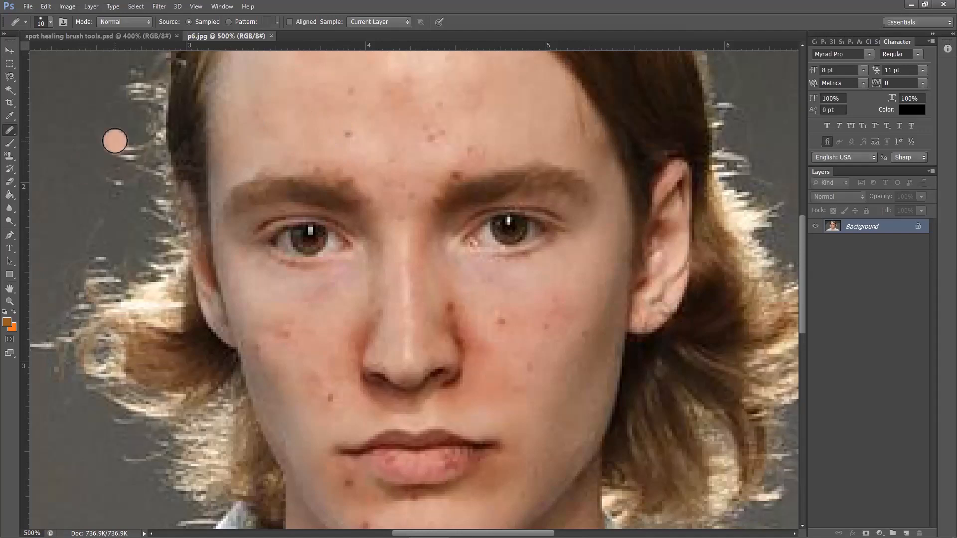
pyautogui.click(122, 157)
pyautogui.hotkey('ctrl', 'z')
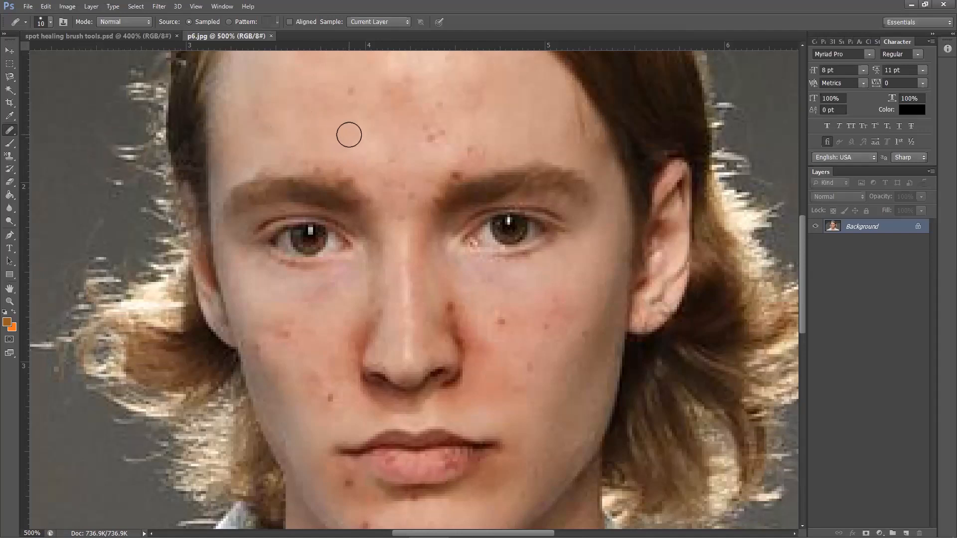
pyautogui.click(524, 194)
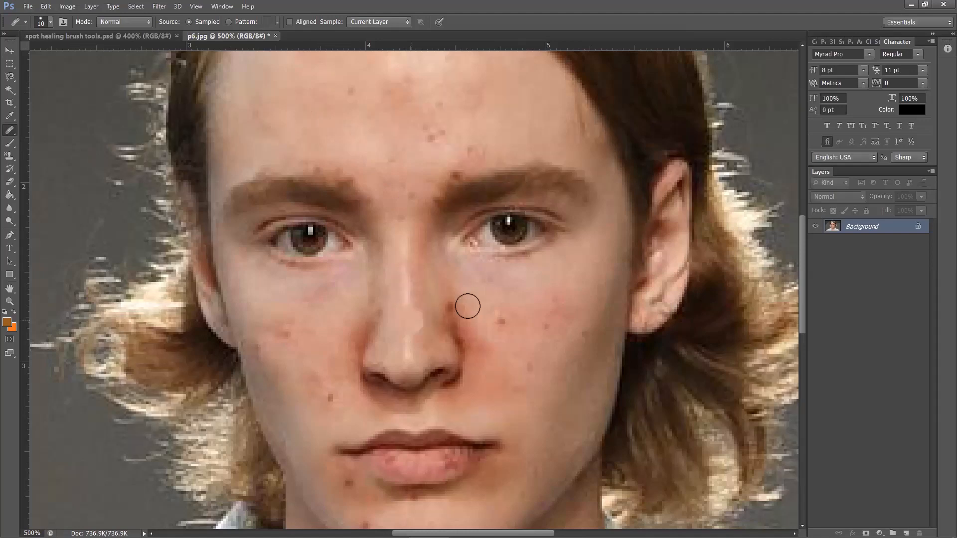
# Heal the cluster of spots on the forehead and along the inner eyebrow at the image's right.
pyautogui.scroll(-3, 508, 374)
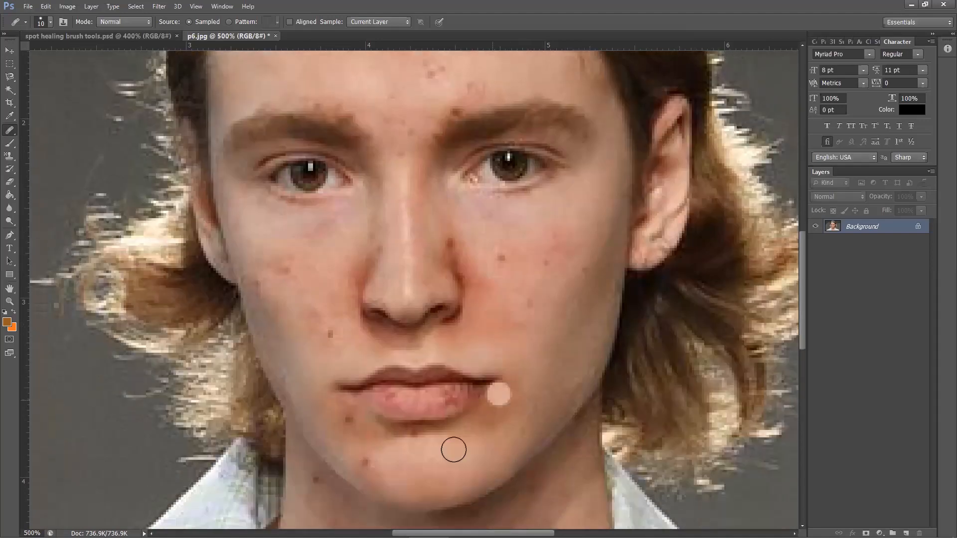
pyautogui.scroll(1, 347, 257)
pyautogui.scroll(2, 347, 258)
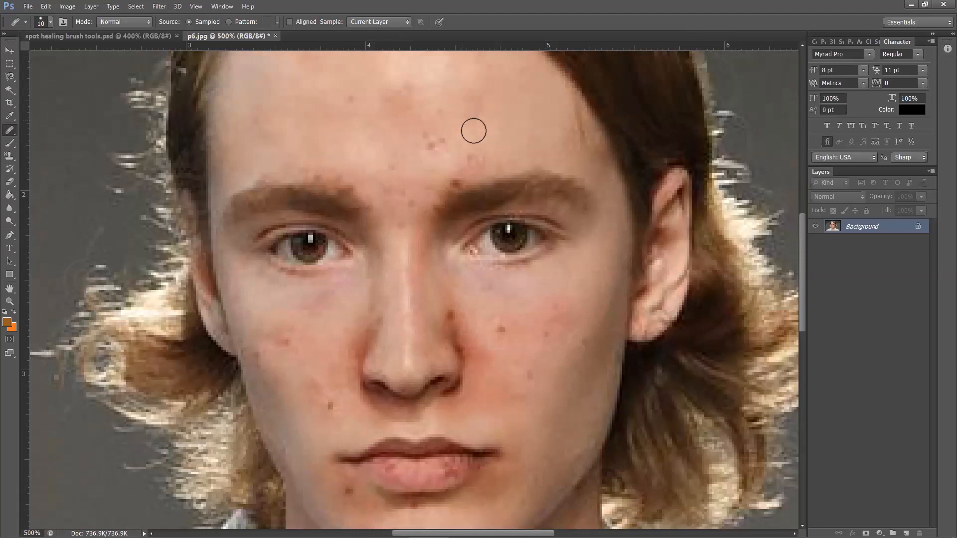
pyautogui.click(470, 133)
pyautogui.click(452, 127)
pyautogui.click(427, 143)
pyautogui.click(486, 165)
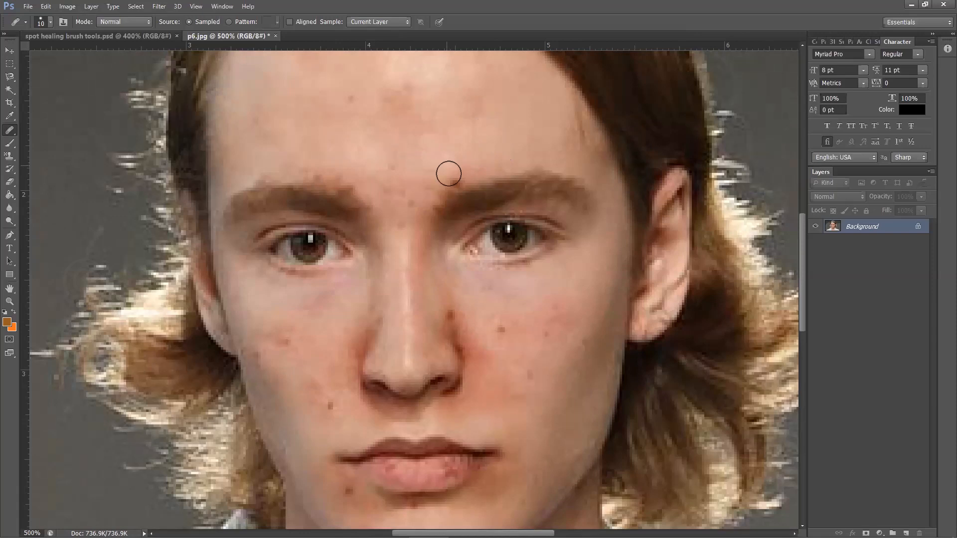
# Sample nearby clean skin and heal the spots beside the nose and on the cheek at the image's right.
pyautogui.scroll(-1, 444, 237)
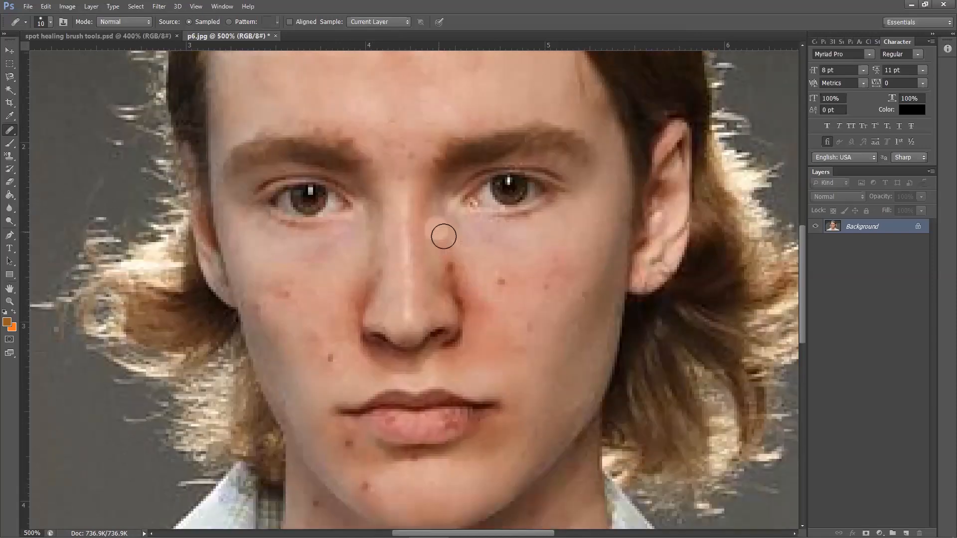
pyautogui.scroll(-1, 506, 254)
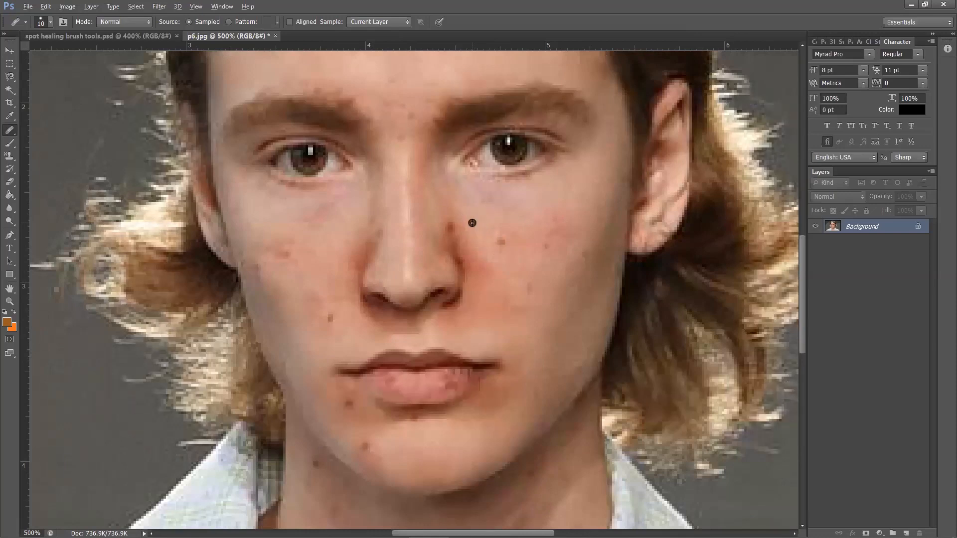
pyautogui.click(501, 242)
pyautogui.keyDown('alt'); pyautogui.click(459, 235); pyautogui.keyUp('alt')
pyautogui.click(453, 225)
pyautogui.click(506, 242)
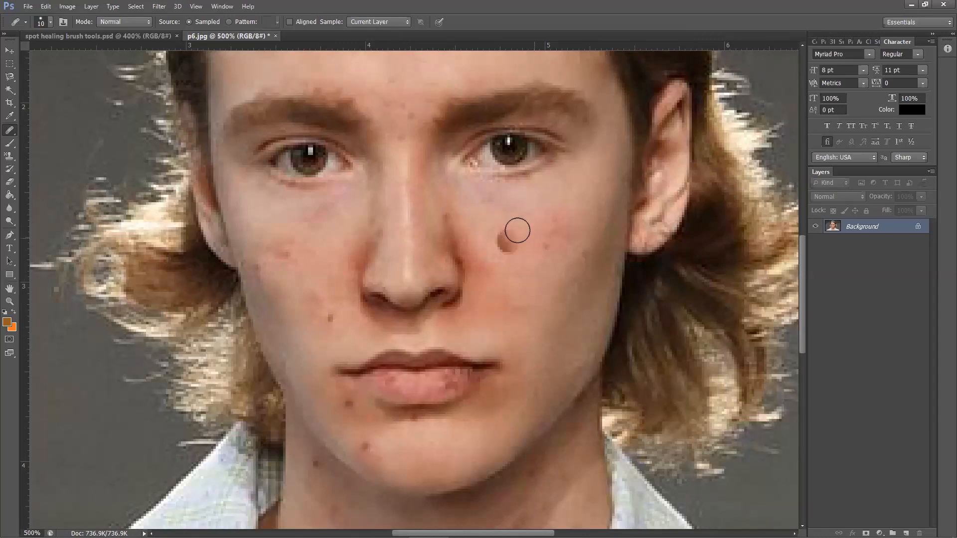
pyautogui.keyDown('alt'); pyautogui.click(450, 196); pyautogui.keyUp('alt')
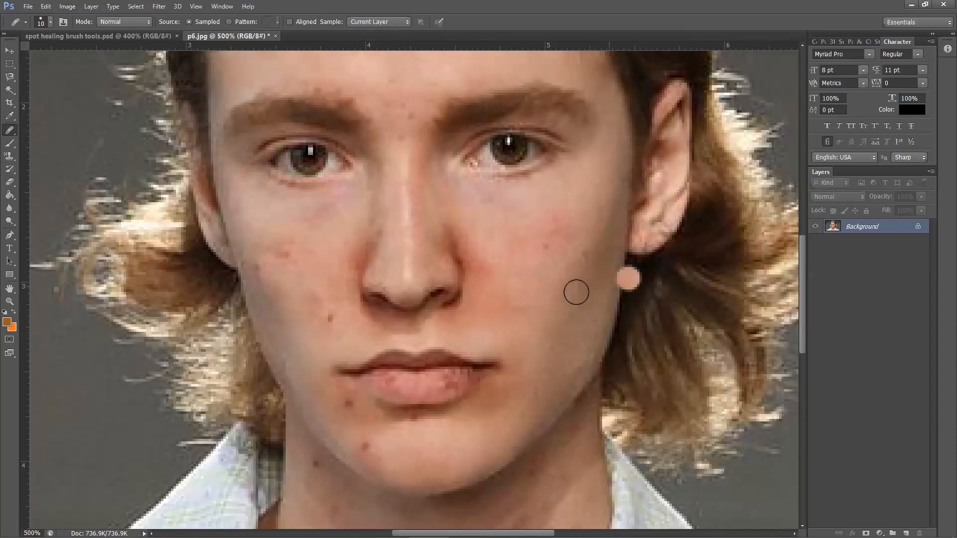
# Sample clean skin below the eye at the image's left and heal the red marks on that upper cheek.
pyautogui.scroll(-2, 576, 293)
pyautogui.keyDown('alt'); pyautogui.click(308, 205); pyautogui.keyUp('alt')
pyautogui.click(289, 220)
pyautogui.click(284, 246)
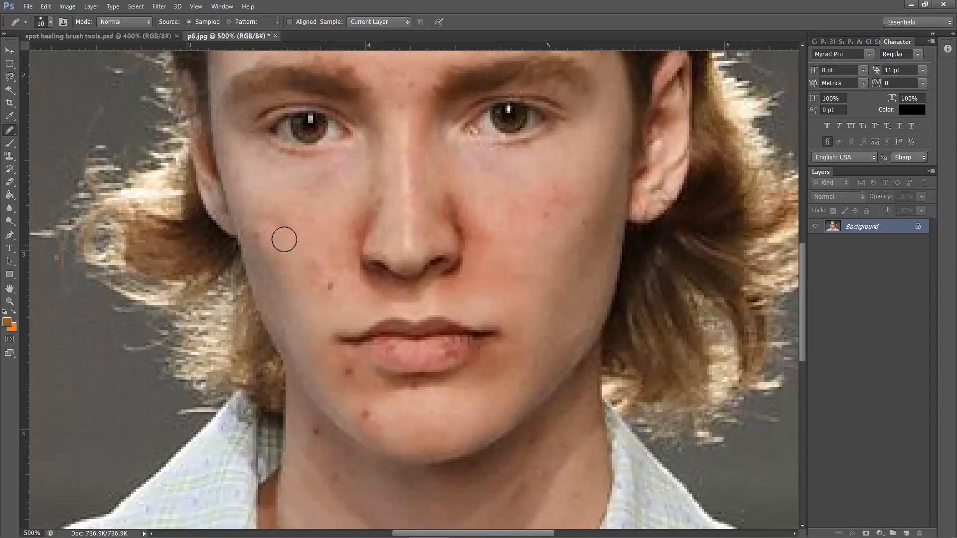
# Heal the spots on the lower cheek and below the mouth corner at the image's left, under the lip, and on the chin.
pyautogui.scroll(-1, 306, 282)
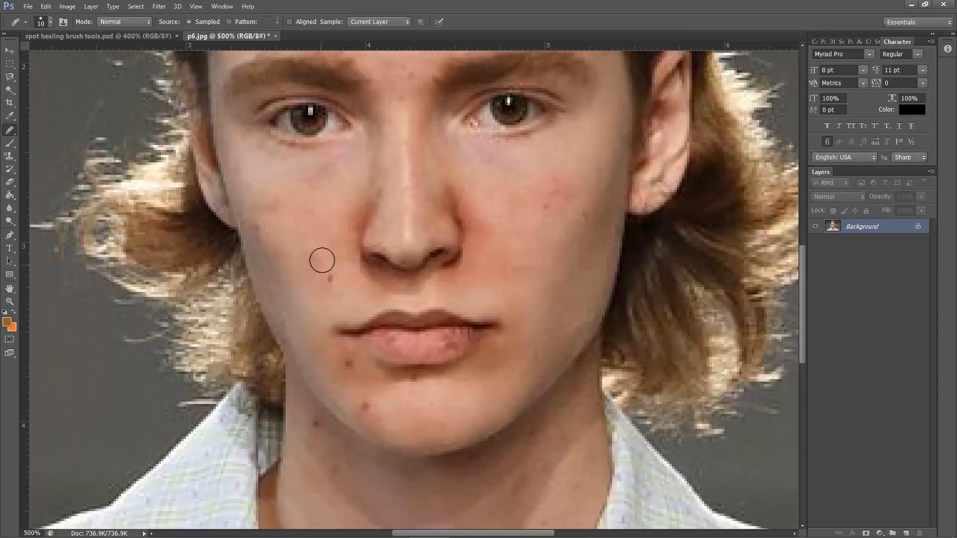
pyautogui.scroll(-3, 335, 299)
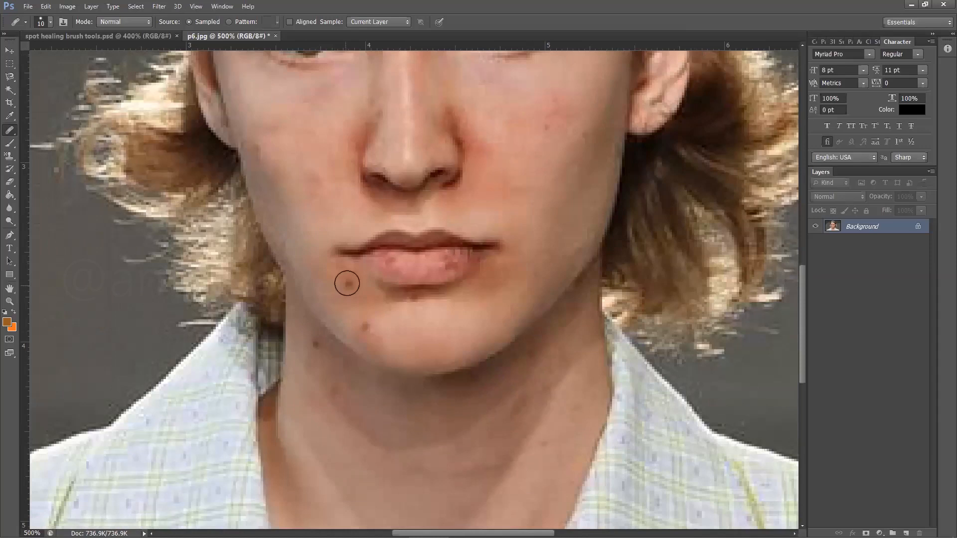
pyautogui.click(367, 324)
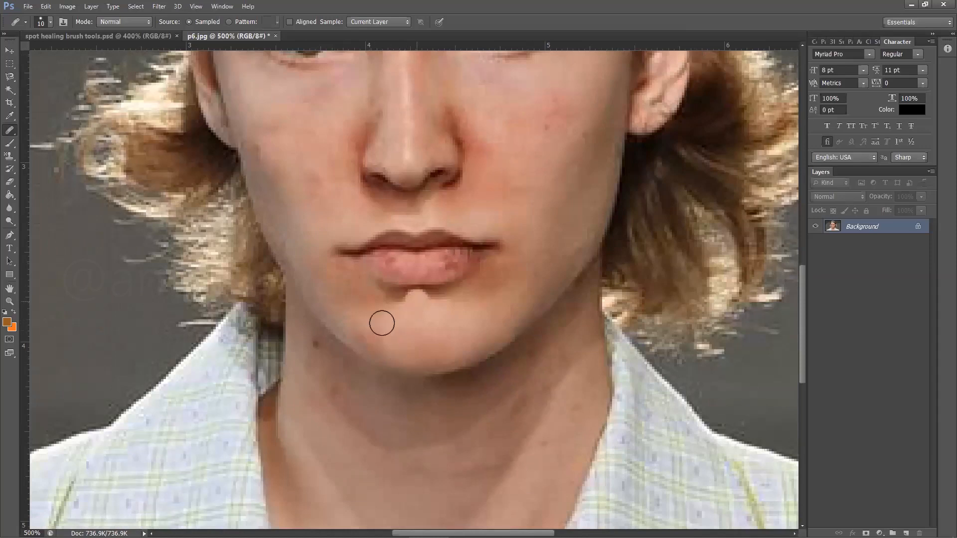
# Heal the dark spot and the remaining blemishes on the neck below the jaw with the Healing Brush.
pyautogui.scroll(2, 499, 299)
pyautogui.scroll(6, 499, 299)
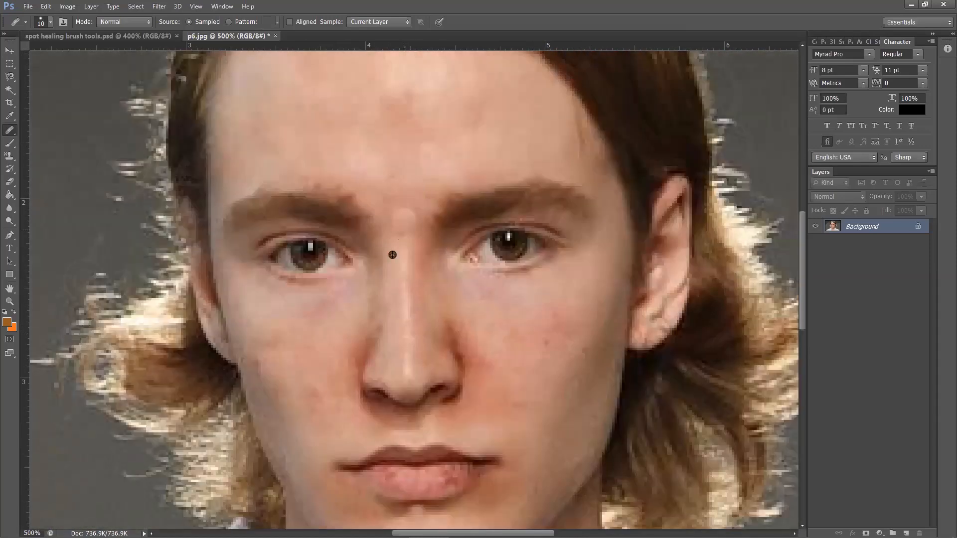
pyautogui.scroll(-9, 404, 235)
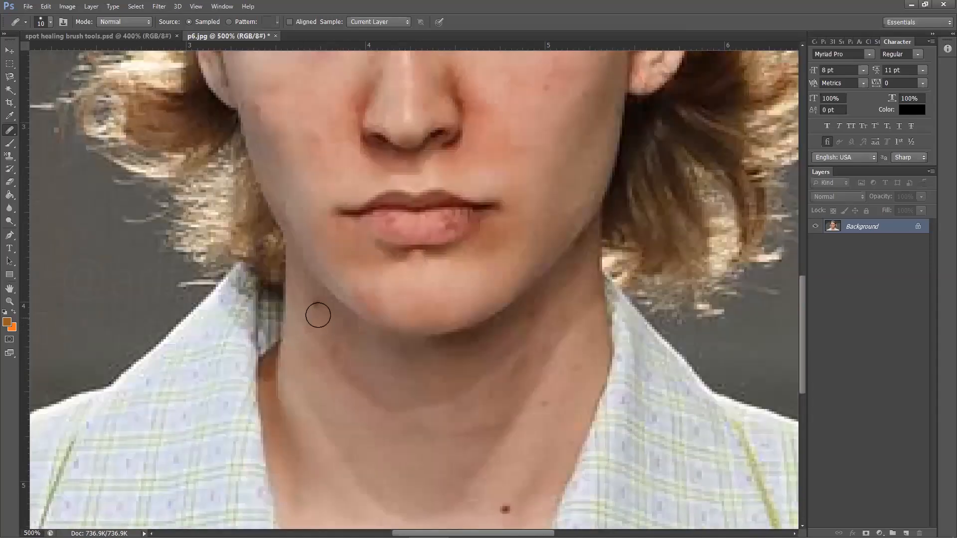
pyautogui.click(525, 374)
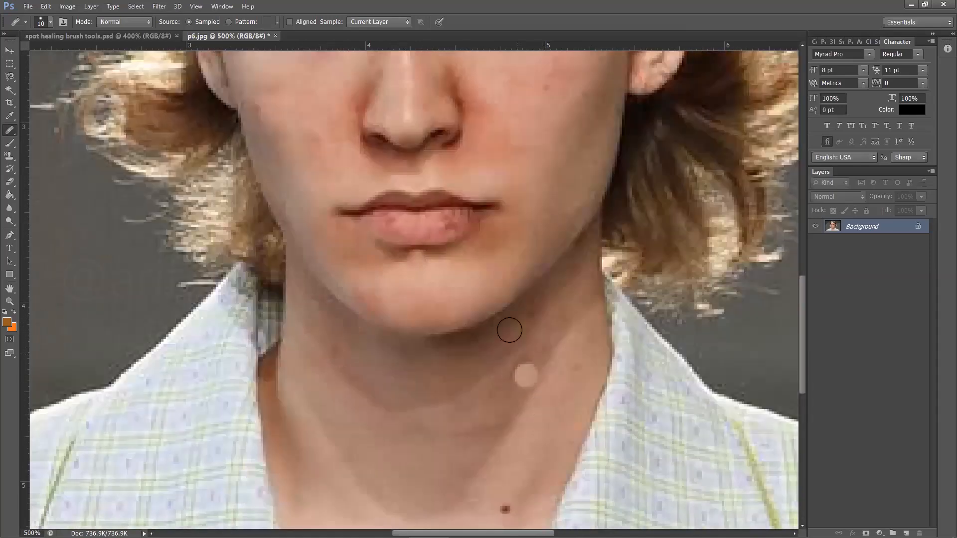
# Review the retouched face and compare it with the version in spot healing brush tools.psd.
pyautogui.scroll(2, 508, 325)
pyautogui.scroll(5, 507, 325)
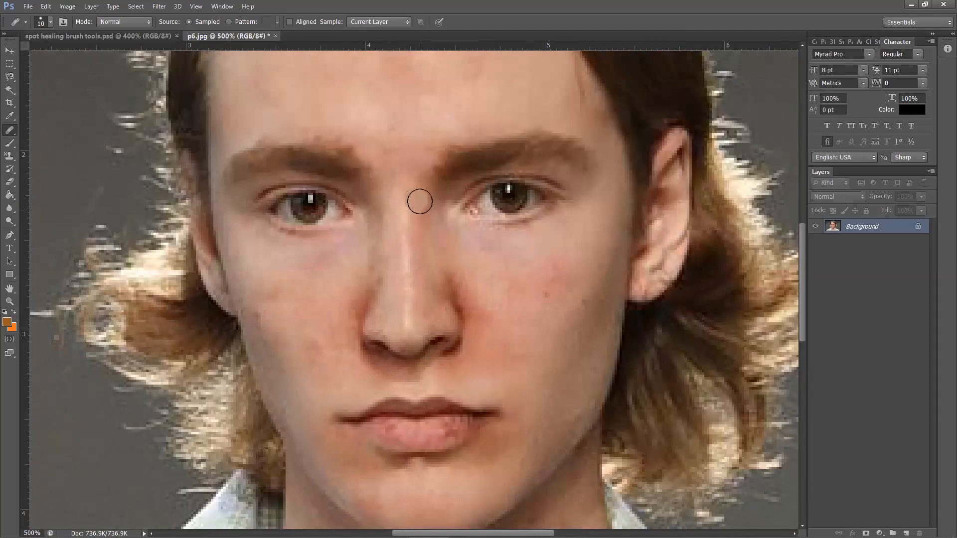
pyautogui.click(135, 36)
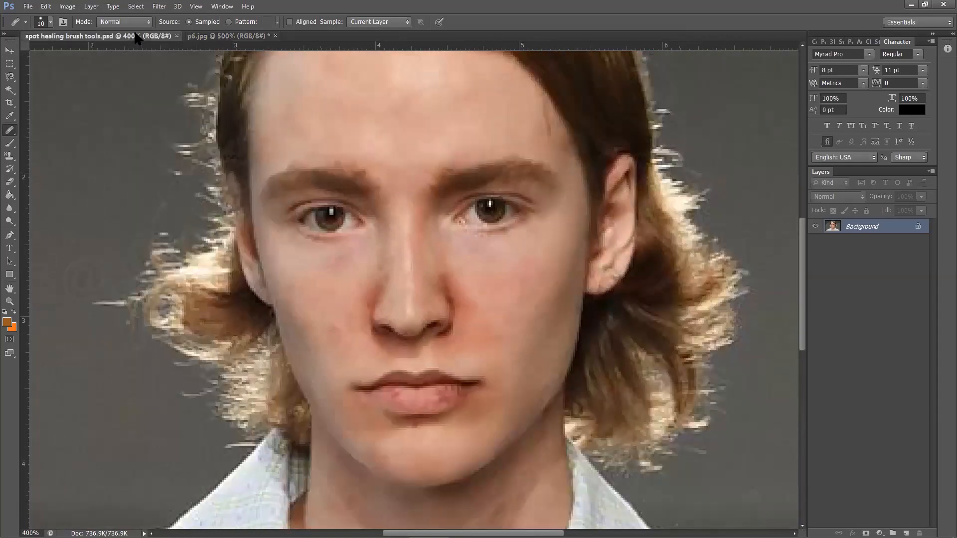
pyautogui.click(220, 36)
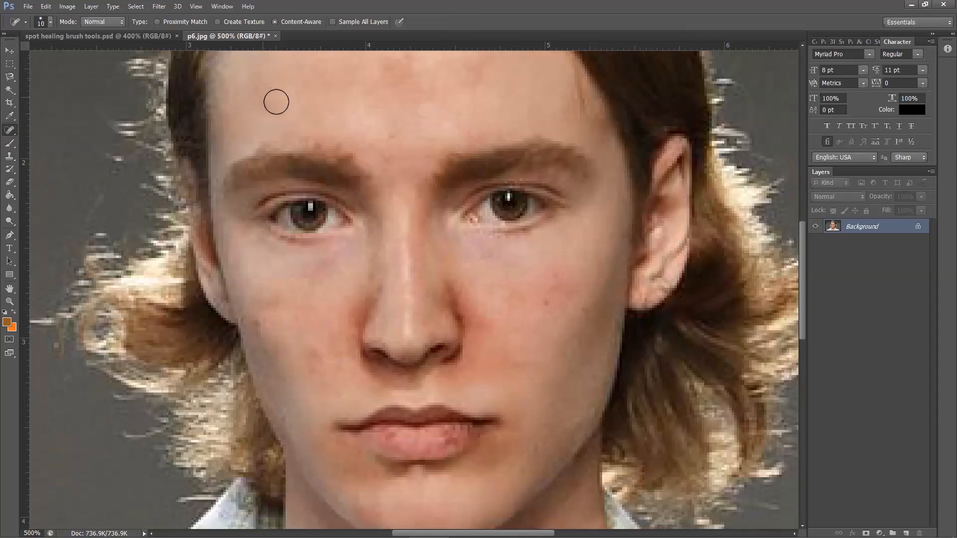
# Save the retouched p6.jpg portrait in Photoshop format as healing brush tools.psd in the Bagian 6 folder.
pyautogui.click(26, 7)
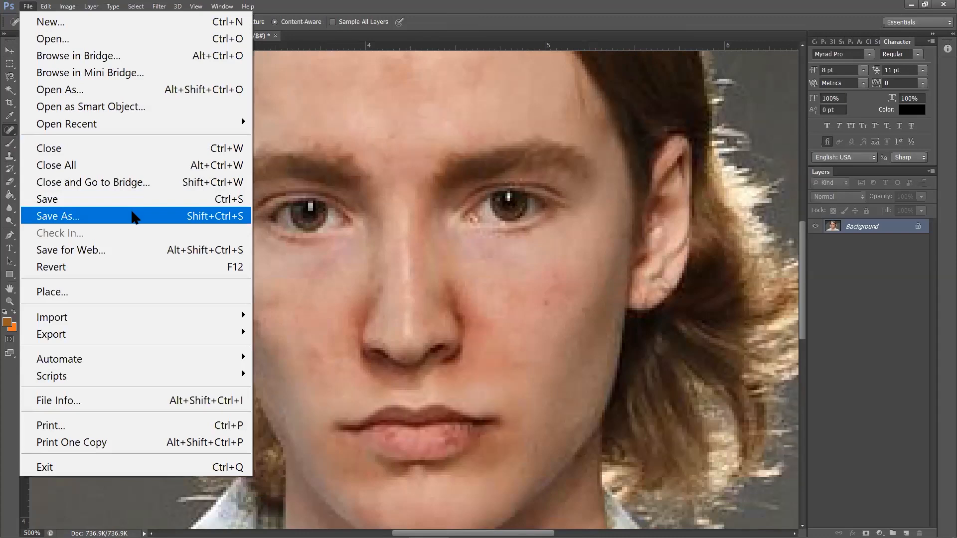
pyautogui.click(134, 216)
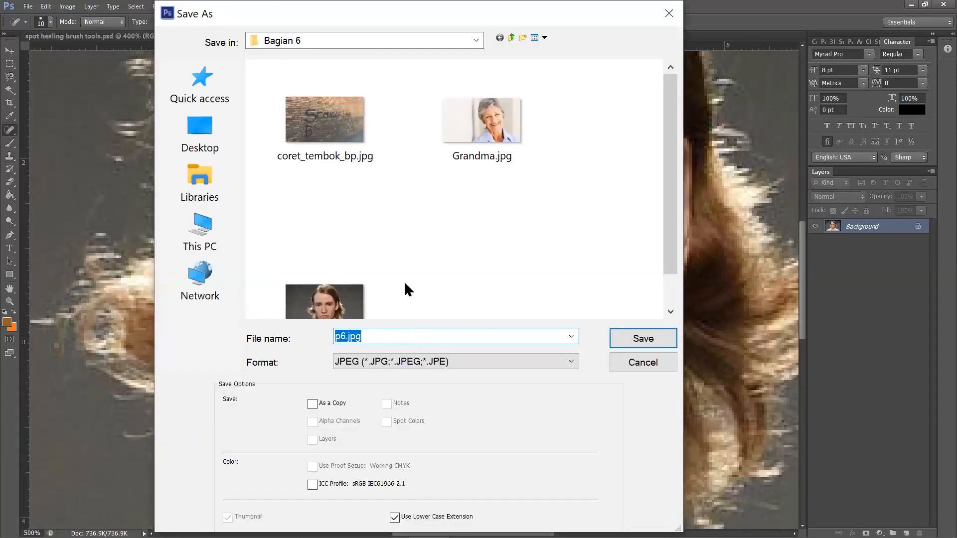
pyautogui.scroll(-1, 405, 284)
pyautogui.click(384, 362)
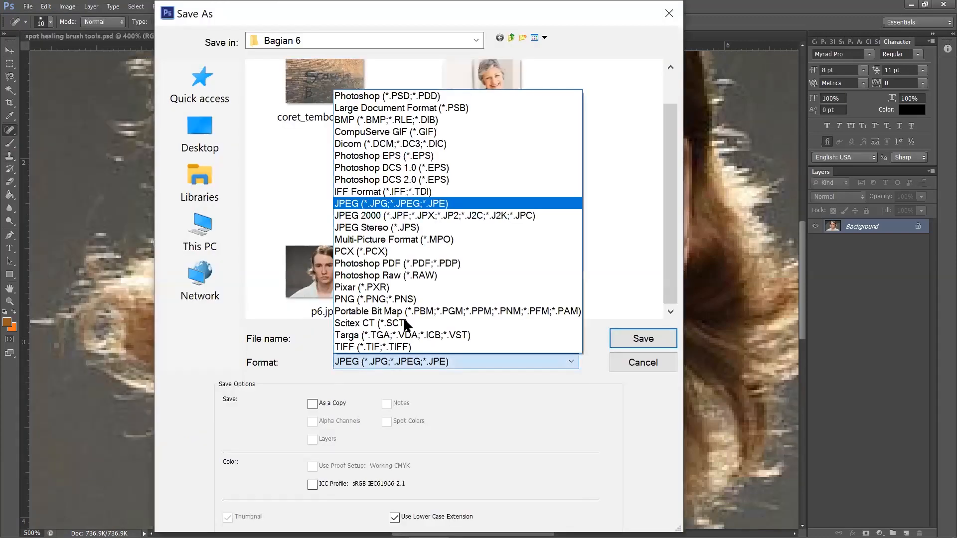
pyautogui.click(448, 96)
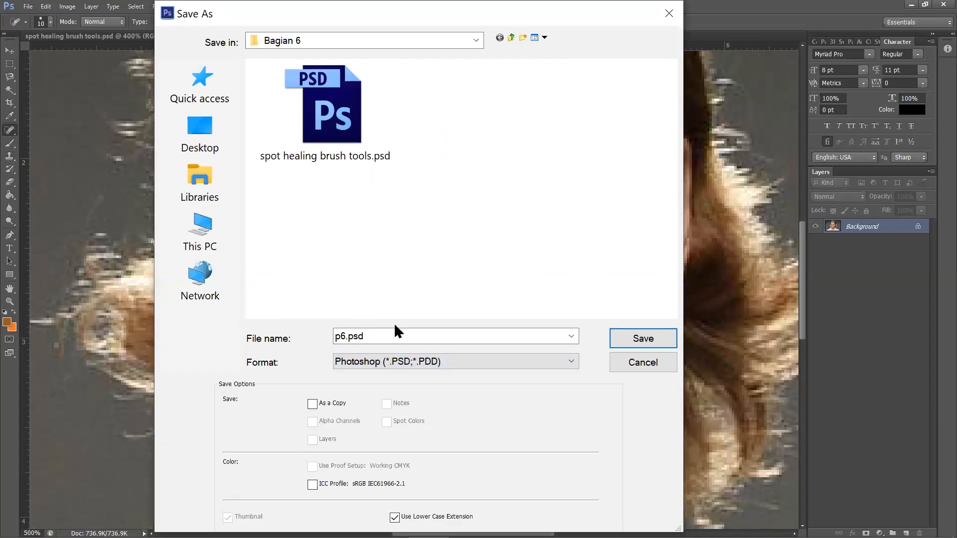
pyautogui.click(326, 142)
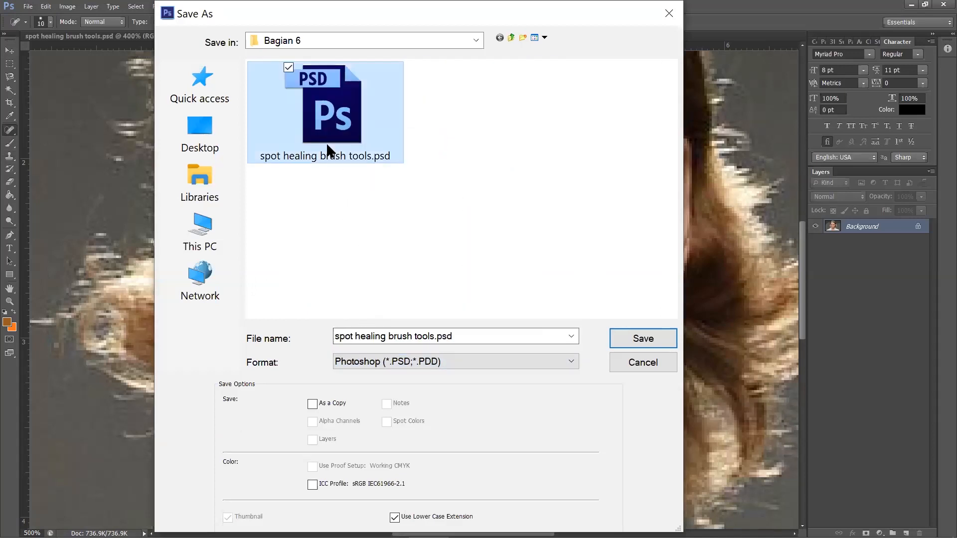
pyautogui.click(356, 332)
pyautogui.click(357, 331)
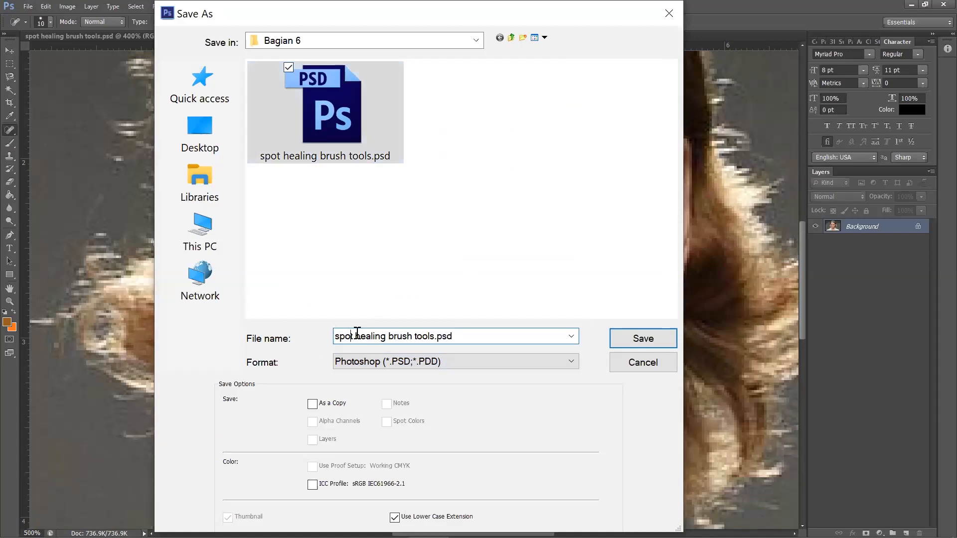
pyautogui.moveTo(354, 334); pyautogui.dragTo(318, 338)
pyautogui.press('BackSpace')
pyautogui.click(637, 339)
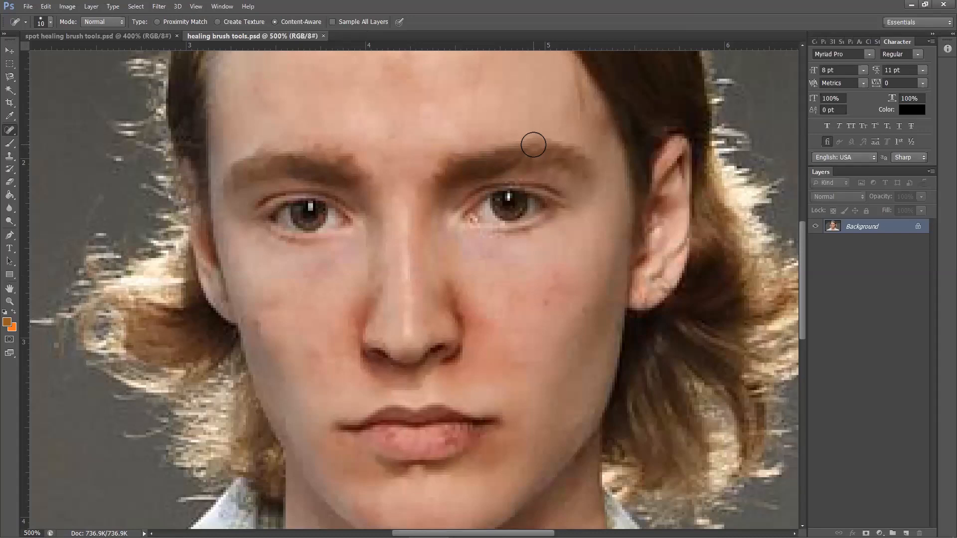
# Open the graffiti-covered brick wall image bata.jpg from the Bagian 6 folder.
pyautogui.keyDown('alt'); pyautogui.click(10, 130); pyautogui.keyUp('alt')
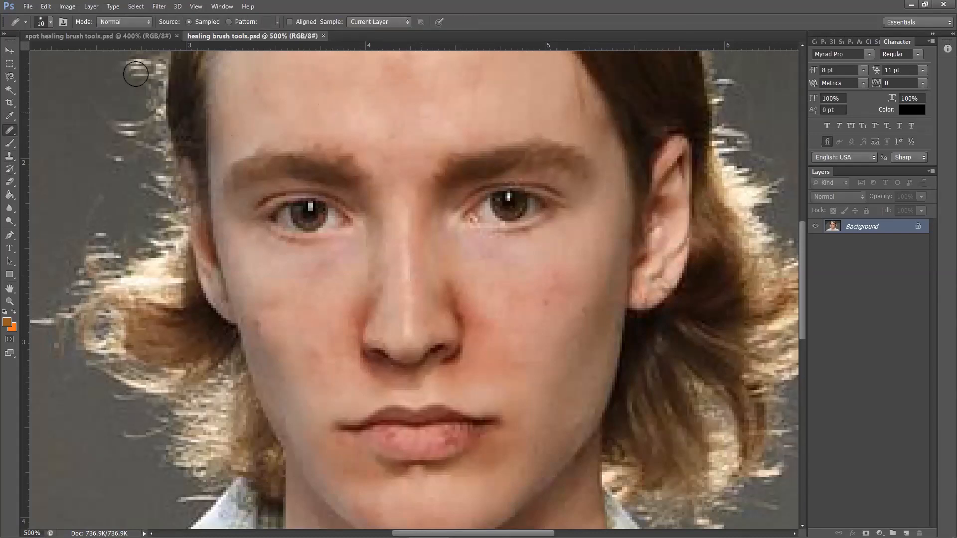
pyautogui.click(28, 6)
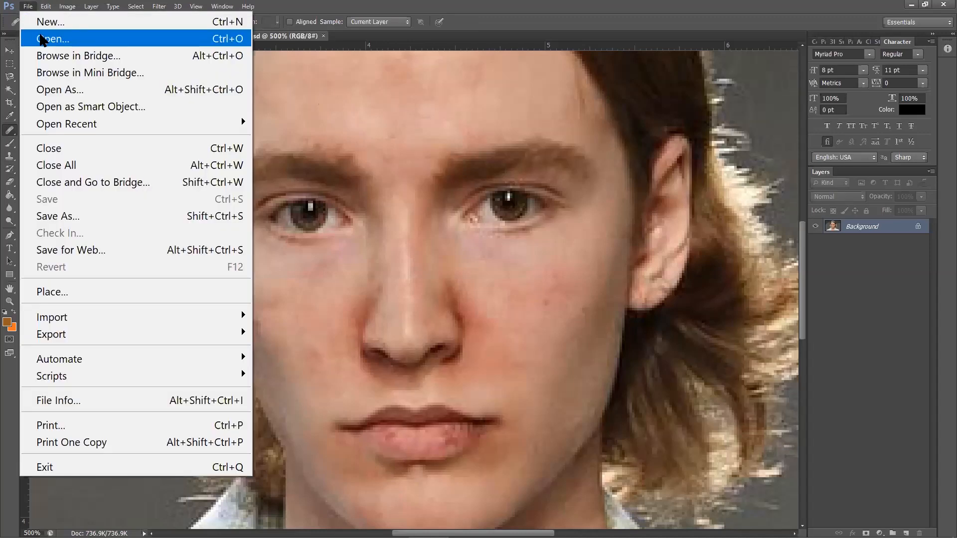
pyautogui.click(43, 39)
pyautogui.click(331, 123)
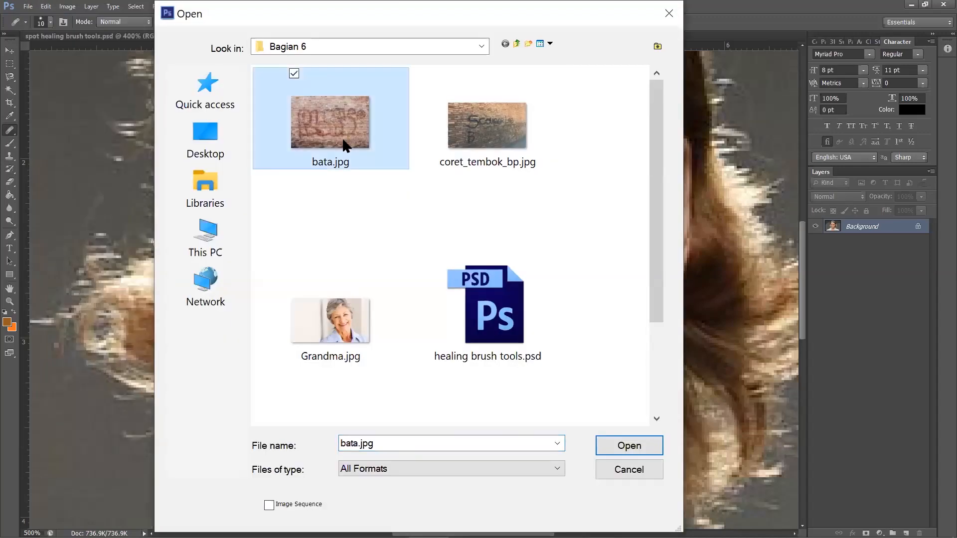
pyautogui.click(623, 446)
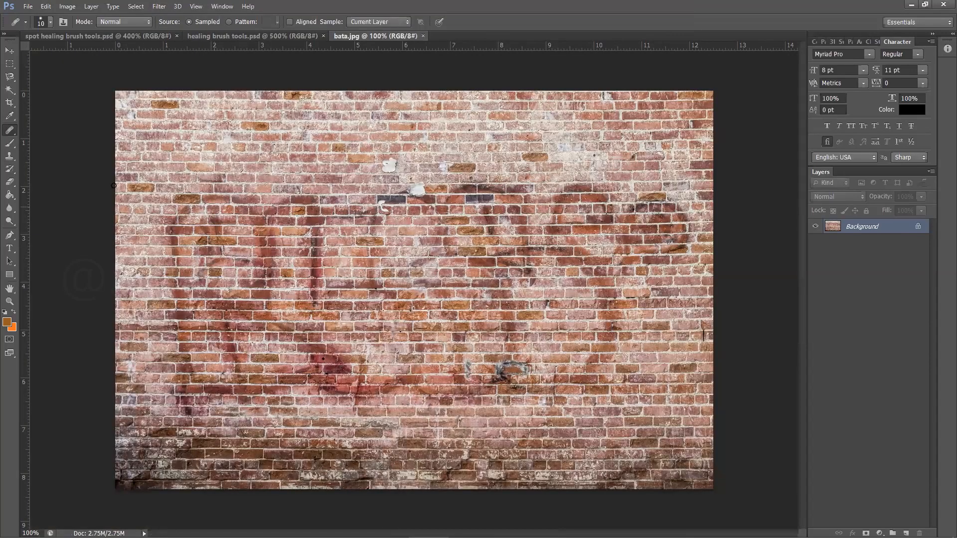
# Switch to the Clone Stamp tool and set its brush size to 175 px.
pyautogui.click(10, 156)
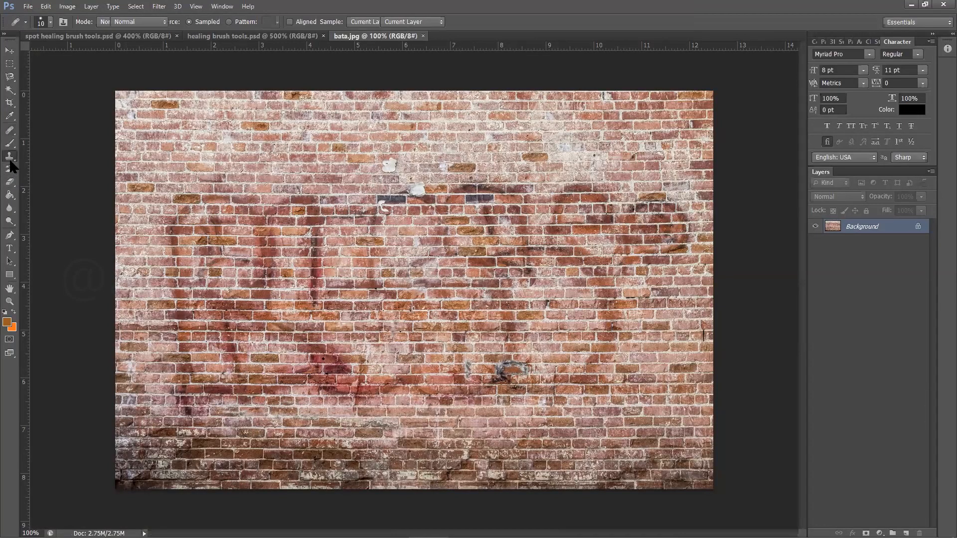
pyautogui.click(309, 164)
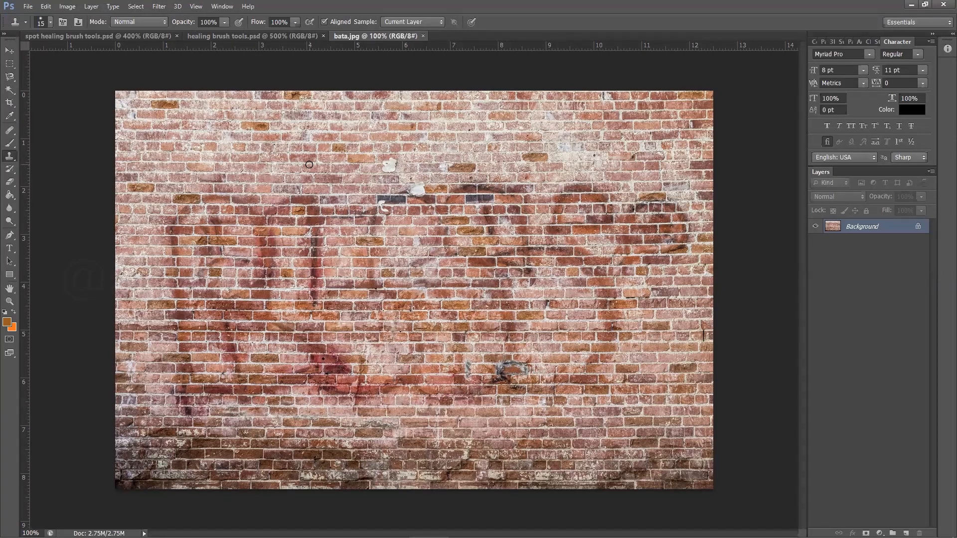
pyautogui.press(']')
pyautogui.press(']')
pyautogui.press(']')
pyautogui.press(']')
pyautogui.press(']')
pyautogui.press(']')
pyautogui.press(']')
pyautogui.press(']')
pyautogui.press(']')
pyautogui.press(']')
pyautogui.press(']')
pyautogui.press(']')
pyautogui.press(']')
pyautogui.press(']')
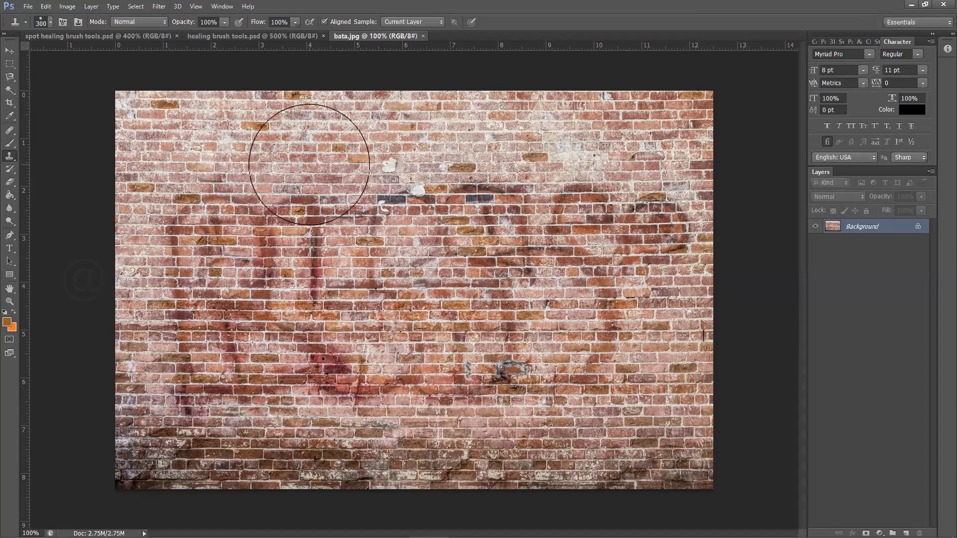
pyautogui.press('[')
pyautogui.press('[')
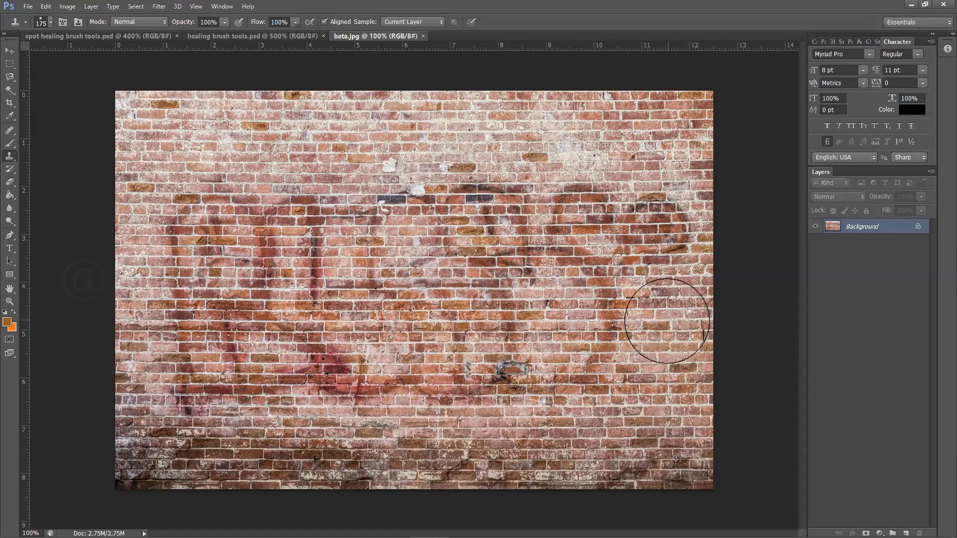
pyautogui.keyDown('alt'); pyautogui.click(664, 323); pyautogui.keyUp('alt')
pyautogui.moveTo(662, 326)
pyautogui.mouseDown()
pyautogui.moveTo(641, 335)
pyautogui.moveTo(614, 320)
pyautogui.moveTo(645, 332)
pyautogui.mouseUp()
pyautogui.hotkey('ctrl', 'z')
# Sample clean bricks near the wall's right edge and clone them over the lower-right graffiti and the dark blue-grey mark.
pyautogui.keyDown('alt'); pyautogui.click(656, 374); pyautogui.keyUp('alt')
pyautogui.moveTo(530, 342); pyautogui.dragTo(596, 407)
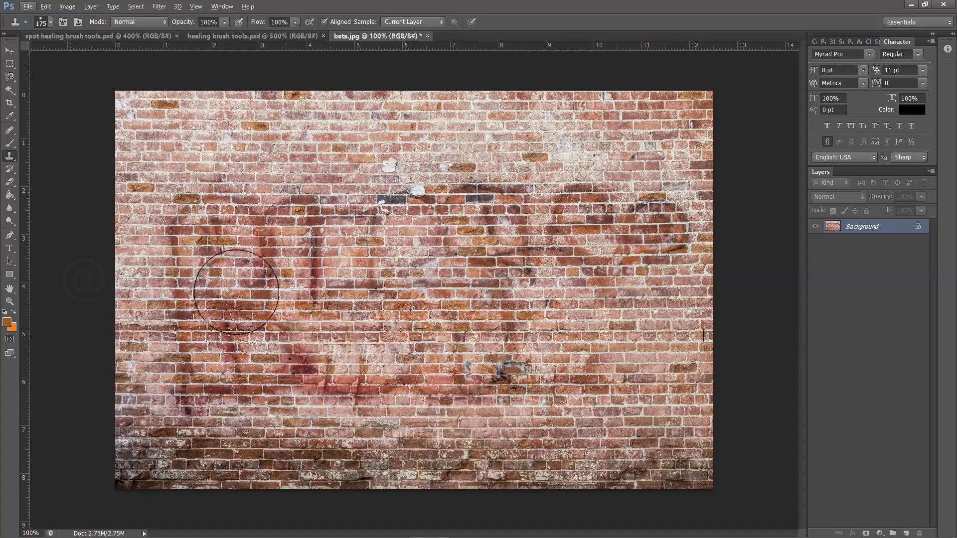
pyautogui.keyDown('alt'); pyautogui.click(649, 373); pyautogui.keyUp('alt')
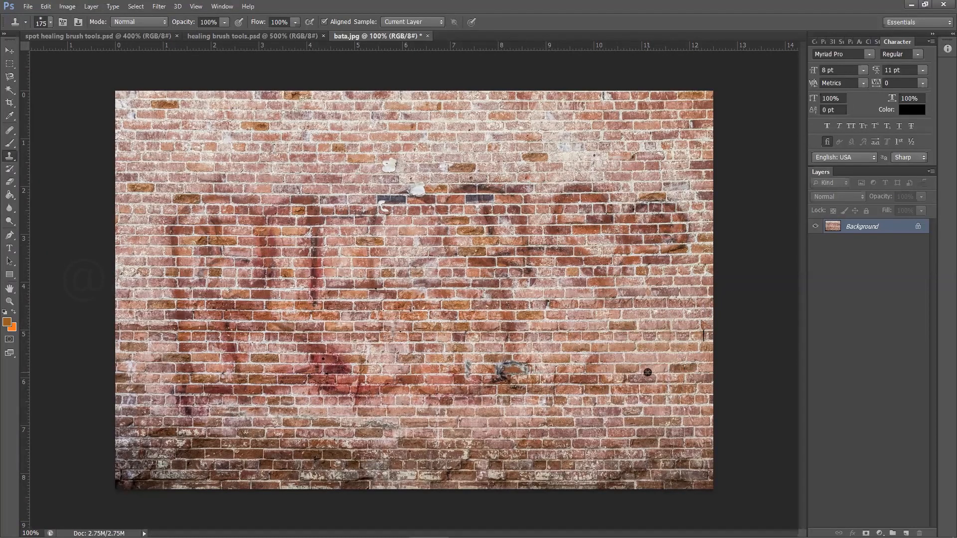
pyautogui.moveTo(495, 342)
pyautogui.mouseDown()
pyautogui.moveTo(483, 367)
pyautogui.moveTo(533, 354)
pyautogui.mouseUp()
# Clone clean bricks over the graffiti stroke right of the wall's centre, from its middle up to its top.
pyautogui.keyDown('alt'); pyautogui.click(565, 334); pyautogui.keyUp('alt')
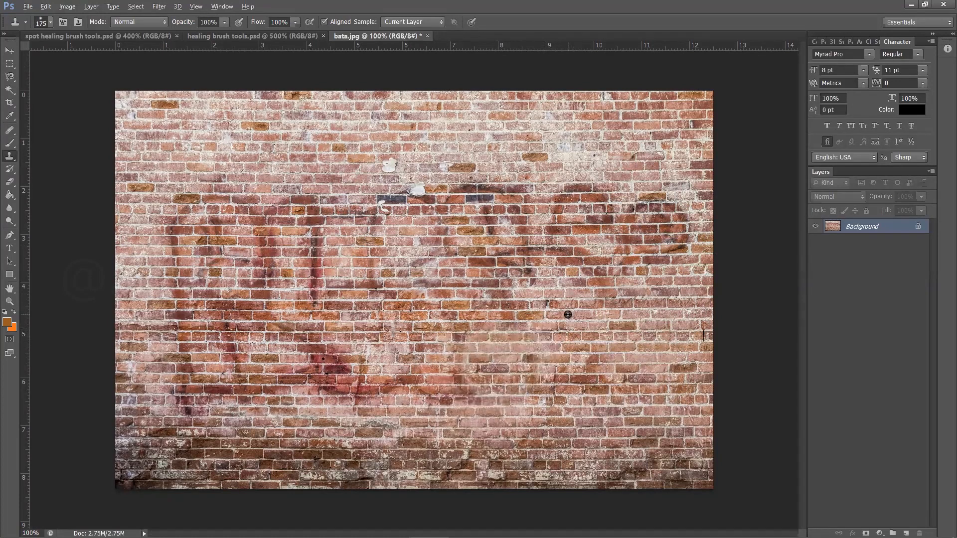
pyautogui.click(507, 285)
pyautogui.keyDown('alt'); pyautogui.click(543, 148); pyautogui.keyUp('alt')
pyautogui.click(509, 192)
# Clone clean bricks over the graffiti loops at the wall's upper right and down towards the lower centre.
pyautogui.keyDown('alt'); pyautogui.click(637, 170); pyautogui.keyUp('alt')
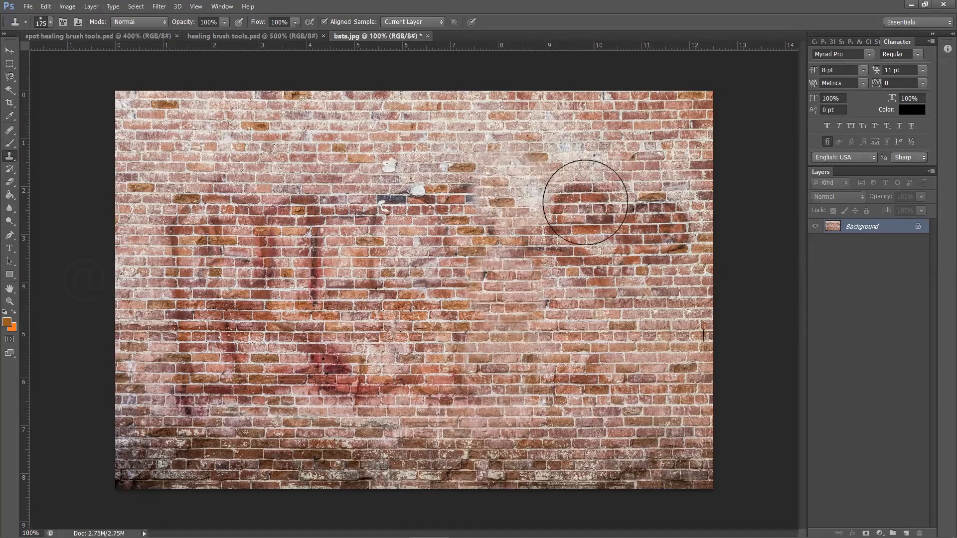
pyautogui.click(585, 202)
pyautogui.keyDown('alt'); pyautogui.click(667, 307); pyautogui.keyUp('alt')
pyautogui.keyDown('alt'); pyautogui.click(674, 296); pyautogui.keyUp('alt')
pyautogui.moveTo(668, 233)
pyautogui.mouseDown()
pyautogui.moveTo(626, 263)
pyautogui.moveTo(615, 250)
pyautogui.moveTo(644, 213)
pyautogui.moveTo(693, 287)
pyautogui.moveTo(634, 338)
pyautogui.moveTo(649, 326)
pyautogui.moveTo(543, 311)
pyautogui.moveTo(552, 243)
pyautogui.moveTo(459, 215)
pyautogui.moveTo(433, 264)
pyautogui.moveTo(455, 363)
pyautogui.mouseUp()
pyautogui.keyDown('alt'); pyautogui.click(633, 339); pyautogui.keyUp('alt')
pyautogui.click(626, 208)
# Clone clean bricks over the graffiti in the wall's centre and along the tops and inner strokes of the left-hand letters.
pyautogui.moveTo(461, 324)
pyautogui.mouseDown()
pyautogui.moveTo(463, 383)
pyautogui.moveTo(337, 371)
pyautogui.mouseUp()
pyautogui.moveTo(396, 335)
pyautogui.mouseDown()
pyautogui.moveTo(398, 292)
pyautogui.moveTo(362, 301)
pyautogui.moveTo(368, 270)
pyautogui.mouseUp()
pyautogui.keyDown('alt'); pyautogui.click(163, 176); pyautogui.keyUp('alt')
pyautogui.moveTo(204, 206)
pyautogui.mouseDown()
pyautogui.moveTo(353, 213)
pyautogui.moveTo(347, 220)
pyautogui.mouseUp()
pyautogui.keyDown('alt'); pyautogui.click(375, 233); pyautogui.keyUp('alt')
pyautogui.moveTo(314, 257)
pyautogui.mouseDown()
pyautogui.moveTo(313, 285)
pyautogui.moveTo(346, 338)
pyautogui.moveTo(319, 349)
pyautogui.moveTo(313, 375)
pyautogui.moveTo(290, 371)
pyautogui.mouseUp()
# Clone clean bricks over the graffiti at the wall's lower left and the remaining red vertical strokes above it.
pyautogui.keyDown('alt'); pyautogui.click(346, 337); pyautogui.keyUp('alt')
pyautogui.keyDown('alt'); pyautogui.click(398, 373); pyautogui.keyUp('alt')
pyautogui.keyDown('alt'); pyautogui.click(127, 354); pyautogui.keyUp('alt')
pyautogui.moveTo(204, 374); pyautogui.dragTo(253, 367)
pyautogui.keyDown('alt'); pyautogui.click(161, 368); pyautogui.keyUp('alt')
pyautogui.keyDown('alt'); pyautogui.click(208, 388); pyautogui.keyUp('alt')
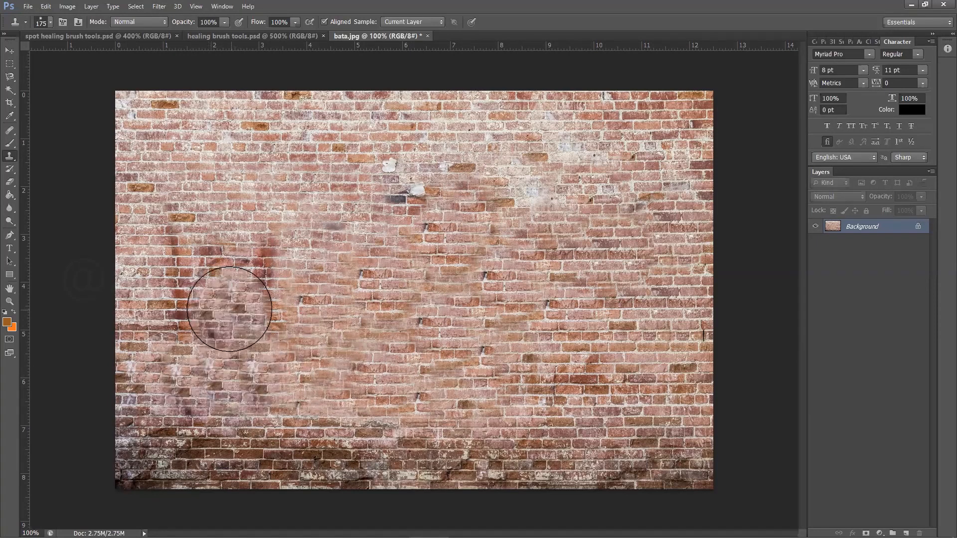
pyautogui.moveTo(209, 231); pyautogui.dragTo(229, 314)
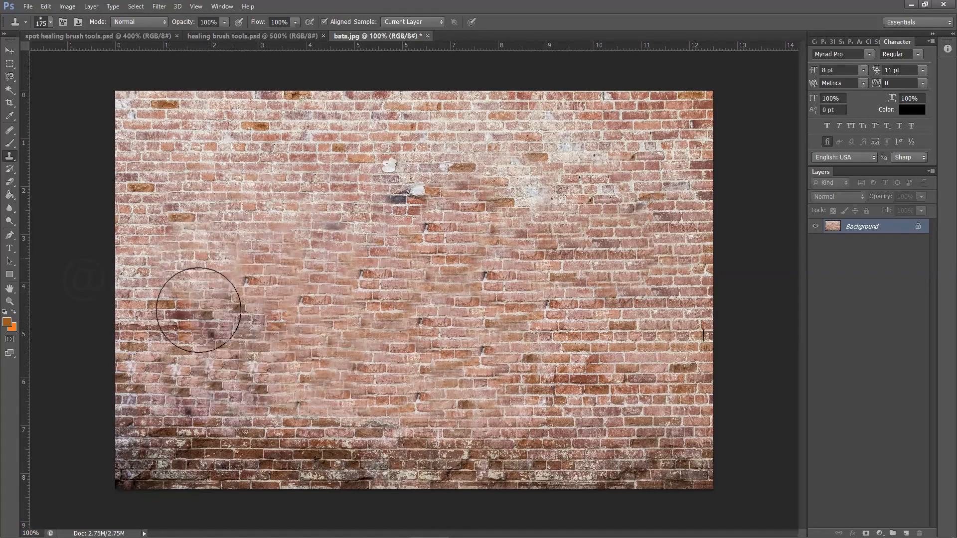
# Clone clean bricks over the leftover reddish patch at the lower right and the cracked white spot near the upper centre.
pyautogui.keyDown('alt'); pyautogui.click(467, 383); pyautogui.keyUp('alt')
pyautogui.moveTo(533, 384); pyautogui.dragTo(648, 324)
pyautogui.keyDown('alt'); pyautogui.click(297, 162); pyautogui.keyUp('alt')
pyautogui.moveTo(427, 188); pyautogui.dragTo(437, 194)
pyautogui.moveTo(536, 259)
pyautogui.mouseDown()
pyautogui.moveTo(514, 384)
pyautogui.moveTo(635, 369)
pyautogui.moveTo(651, 388)
pyautogui.mouseUp()
pyautogui.moveTo(596, 368); pyautogui.dragTo(524, 324)
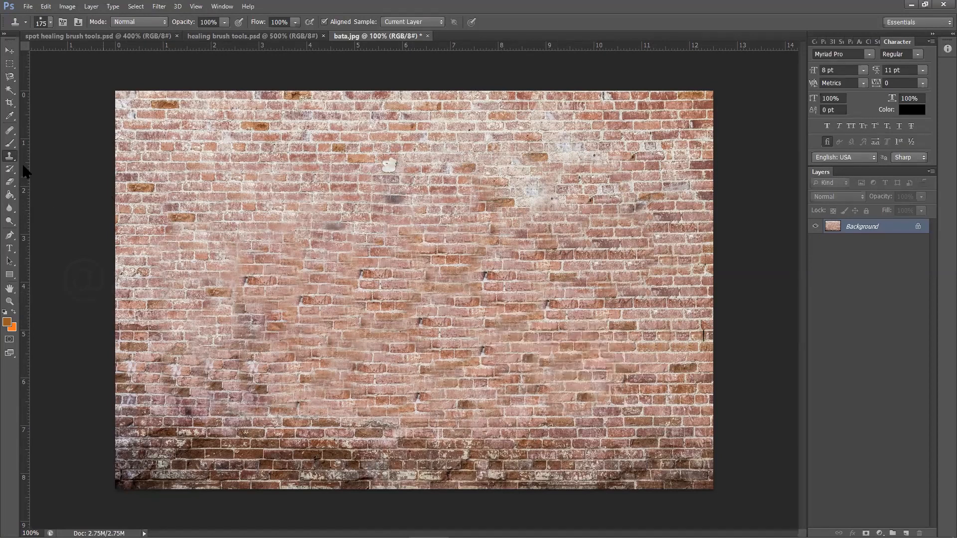
# Switch to the Pattern Stamp tool and view its available patterns.
pyautogui.rightClick(10, 156)
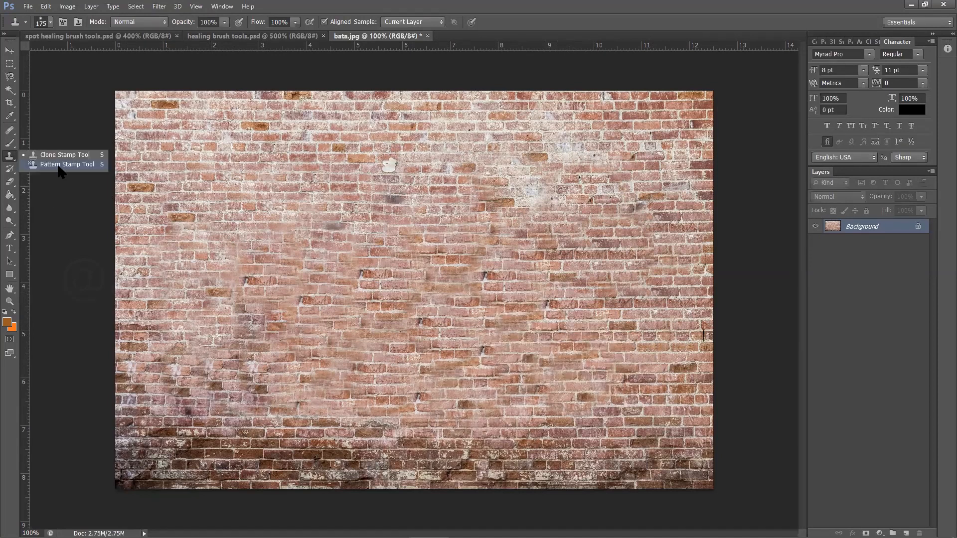
pyautogui.click(60, 165)
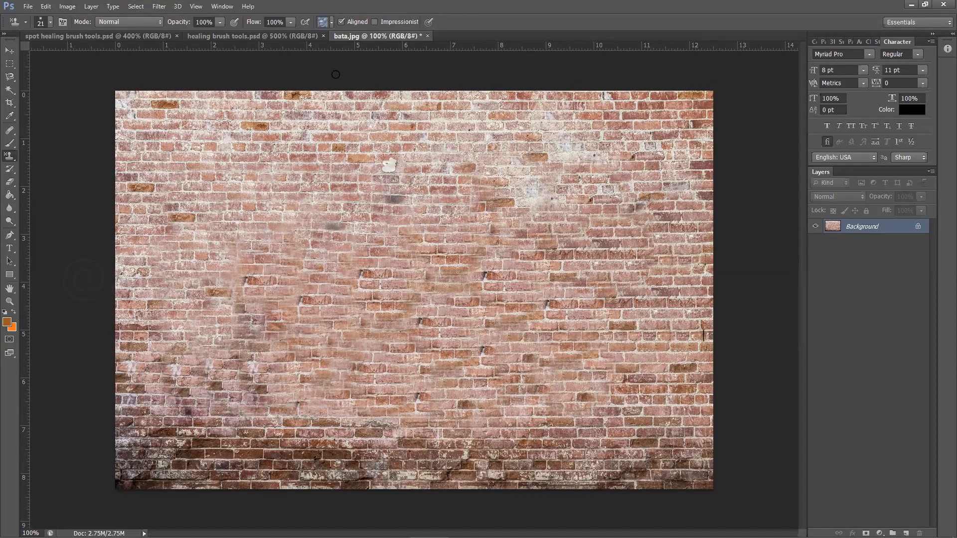
pyautogui.click(332, 22)
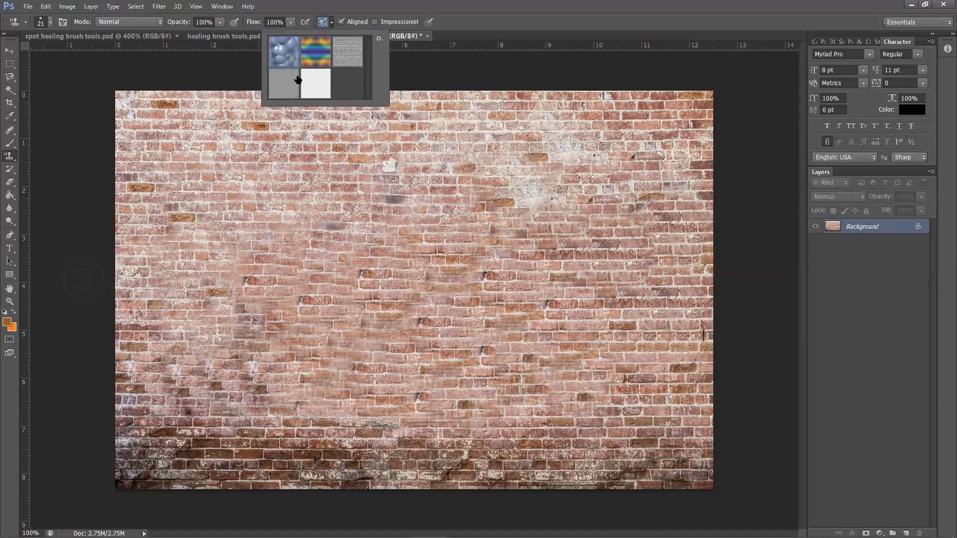
pyautogui.click(235, 183)
# Try painting the current pattern over the wall's upper-left bricks with an enlarged Pattern Stamp brush, and undo the stroke.
pyautogui.press(']')
pyautogui.press(']')
pyautogui.press(']')
pyautogui.press(']')
pyautogui.press(']')
pyautogui.press(']')
pyautogui.press(']')
pyautogui.press(']')
pyautogui.press(']')
pyautogui.press(']')
pyautogui.press(']')
pyautogui.press(']')
pyautogui.press(']')
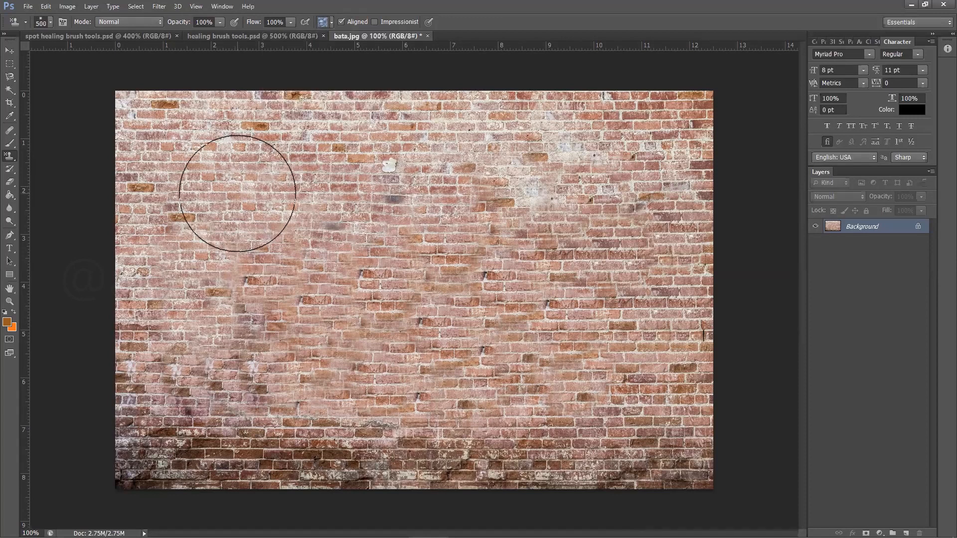
pyautogui.moveTo(227, 200)
pyautogui.mouseDown()
pyautogui.moveTo(432, 271)
pyautogui.moveTo(285, 260)
pyautogui.moveTo(443, 229)
pyautogui.moveTo(378, 313)
pyautogui.moveTo(477, 316)
pyautogui.moveTo(425, 391)
pyautogui.moveTo(447, 449)
pyautogui.moveTo(561, 492)
pyautogui.moveTo(659, 448)
pyautogui.moveTo(736, 298)
pyautogui.moveTo(501, 315)
pyautogui.moveTo(647, 203)
pyautogui.moveTo(585, 108)
pyautogui.moveTo(345, 102)
pyautogui.moveTo(39, 124)
pyautogui.moveTo(124, 186)
pyautogui.moveTo(301, 234)
pyautogui.moveTo(194, 329)
pyautogui.moveTo(235, 406)
pyautogui.moveTo(225, 454)
pyautogui.moveTo(131, 388)
pyautogui.moveTo(202, 351)
pyautogui.moveTo(231, 315)
pyautogui.moveTo(174, 221)
pyautogui.moveTo(197, 202)
pyautogui.mouseUp()
pyautogui.hotkey('ctrl', 'z')
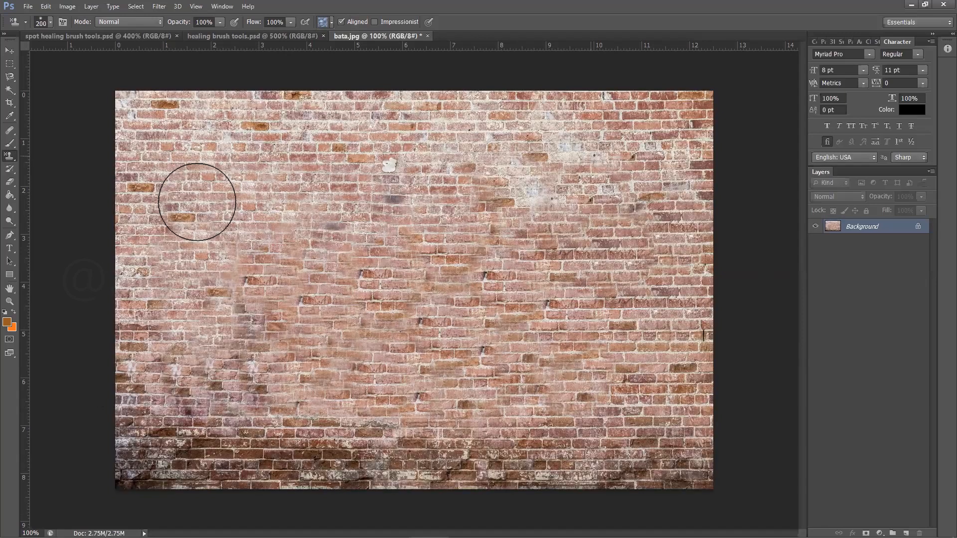
# Save the cleaned brick wall in Photoshop format as clone stam tools.psd in the Bagian 6 folder.
pyautogui.click(28, 6)
pyautogui.click(121, 209)
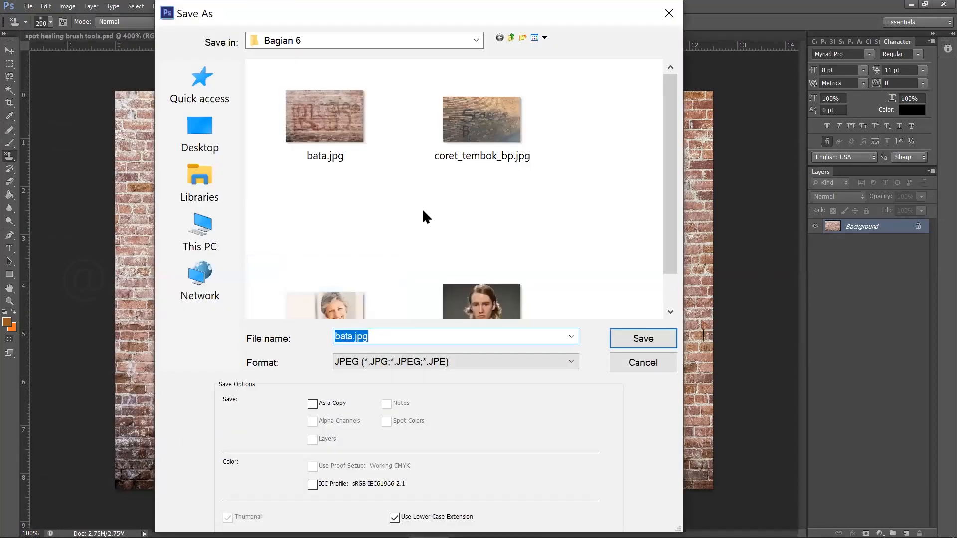
pyautogui.scroll(-2, 422, 211)
pyautogui.click(407, 367)
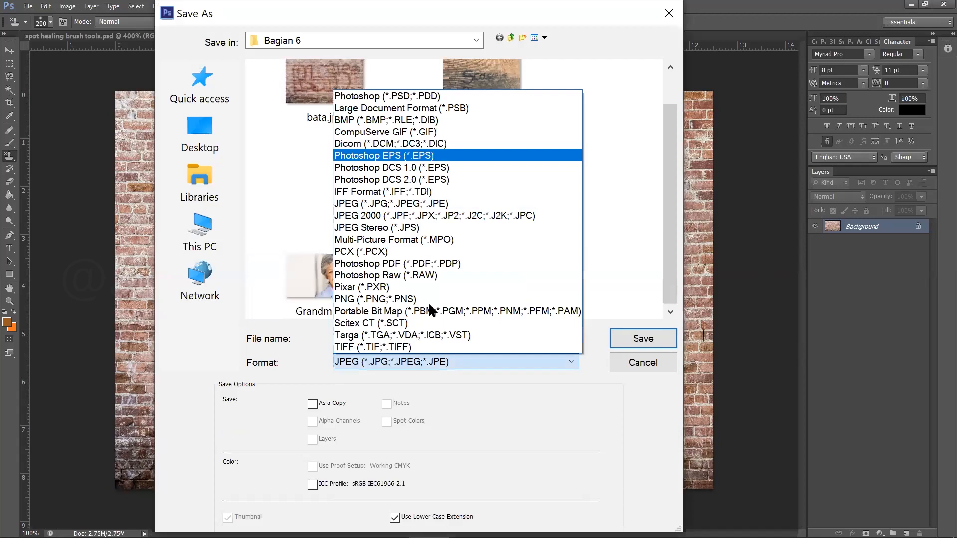
pyautogui.click(466, 95)
pyautogui.doubleClick(387, 336)
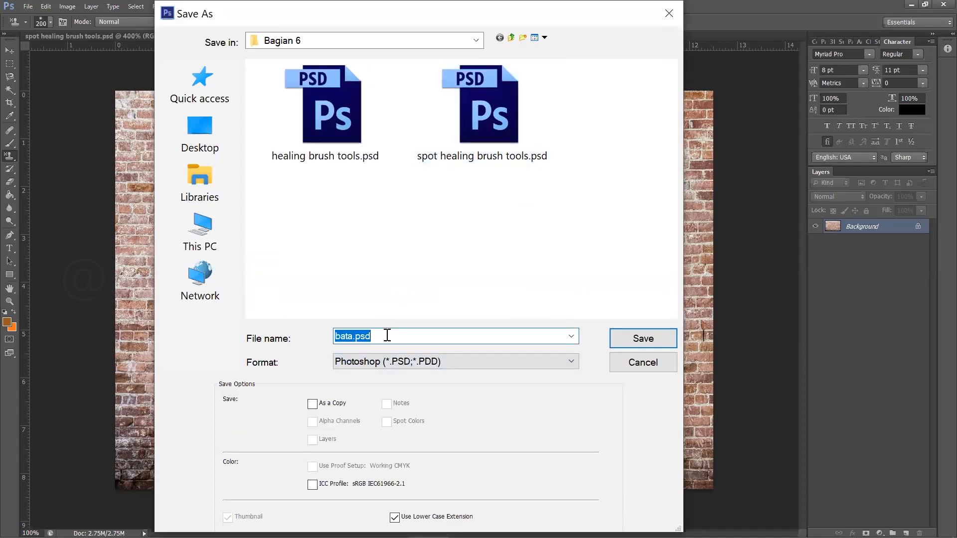
pyautogui.write('clone stam tools')
pyautogui.click(633, 337)
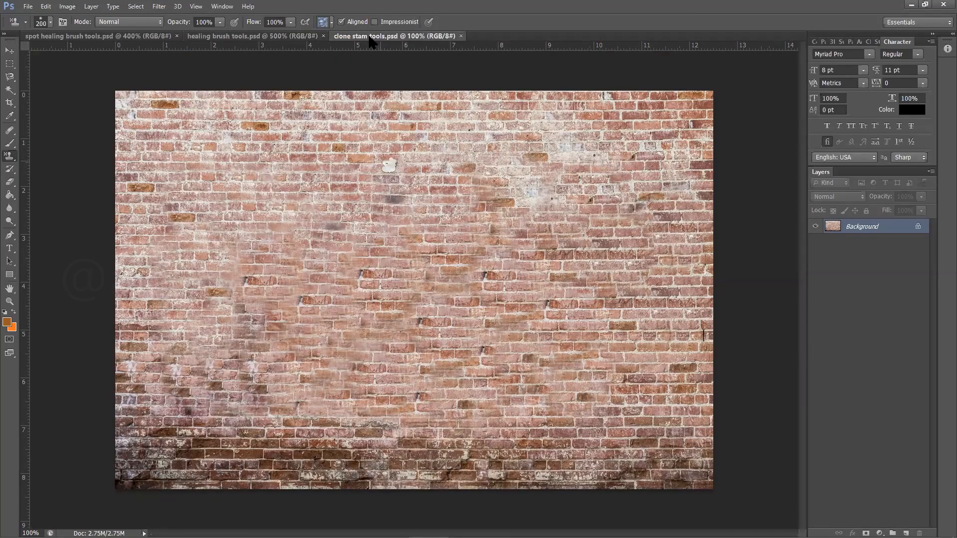
# Review the two retouched portraits and the cleaned brick wall by switching through the open documents.
pyautogui.click(89, 40)
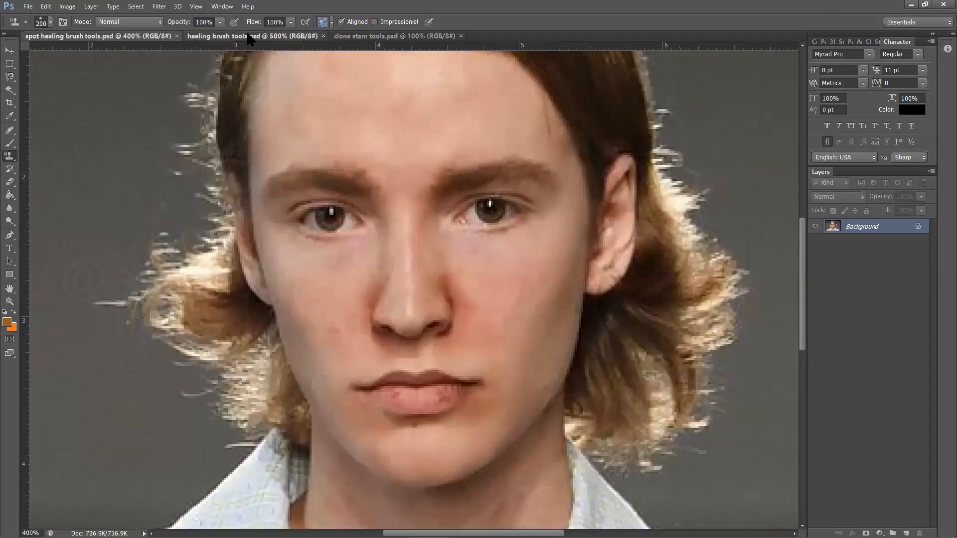
pyautogui.click(248, 38)
pyautogui.click(370, 38)
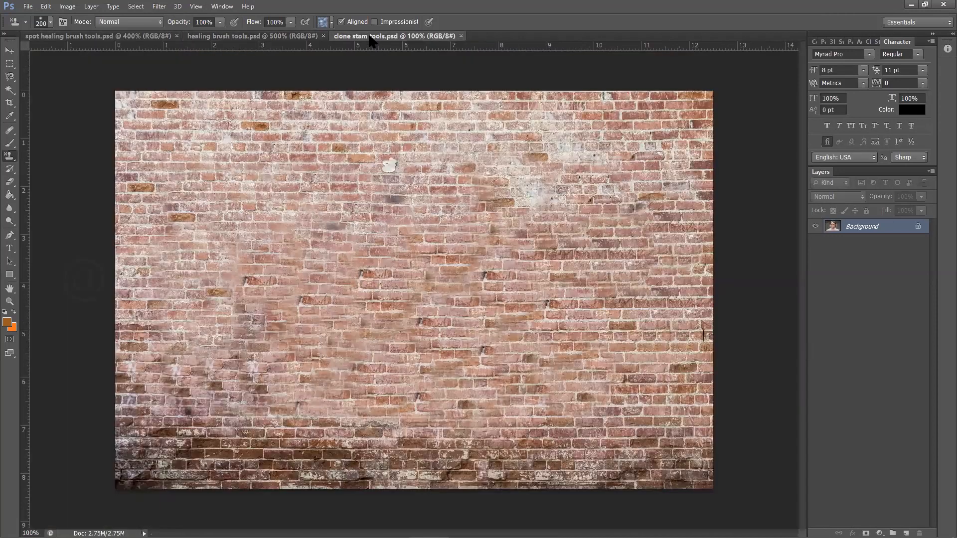